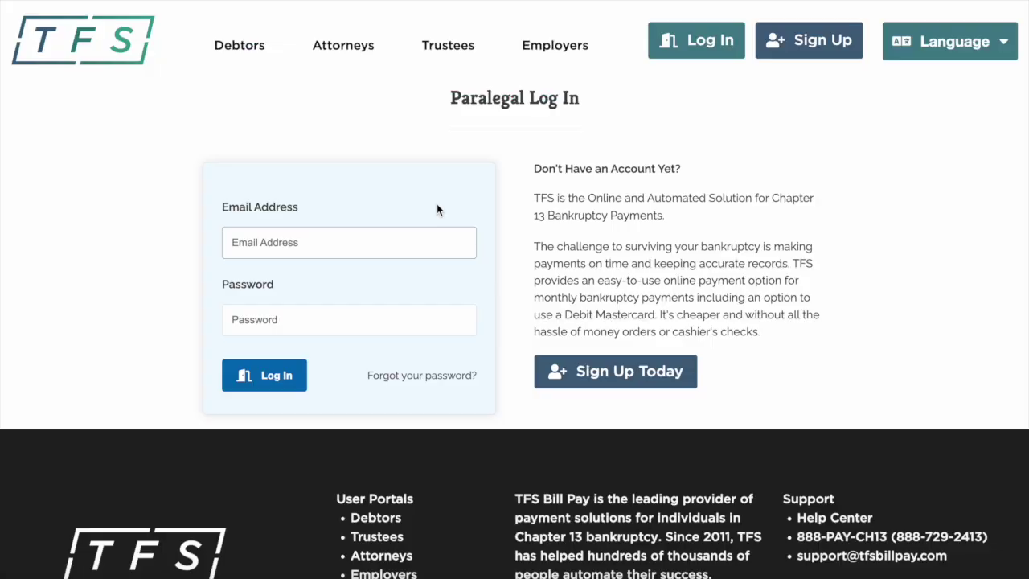
Sign in to TFS Bill Pay with the paralegal's e-mail and password
type("paralegal4123@example.com")
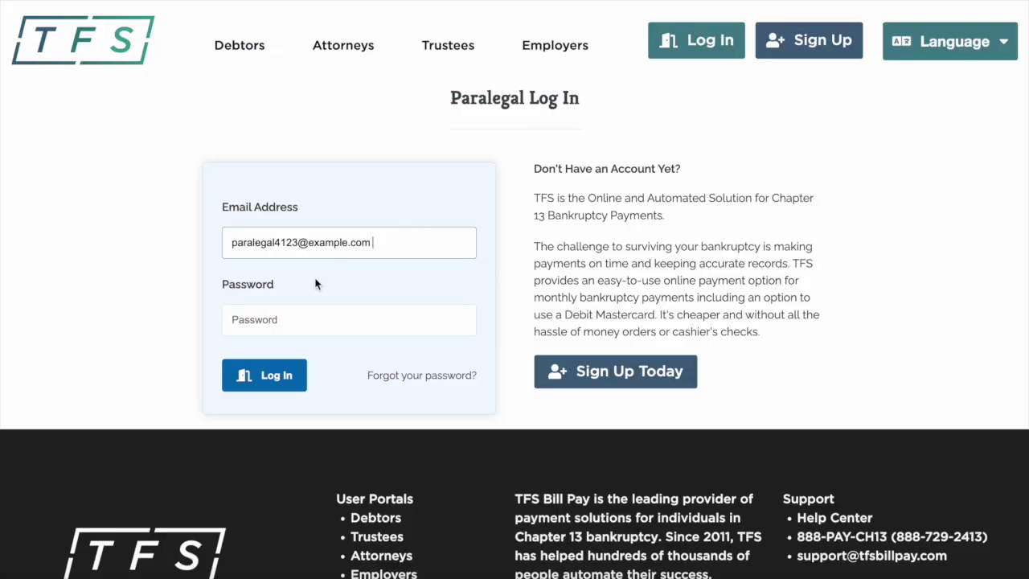
left_click(271, 316)
type("passw")
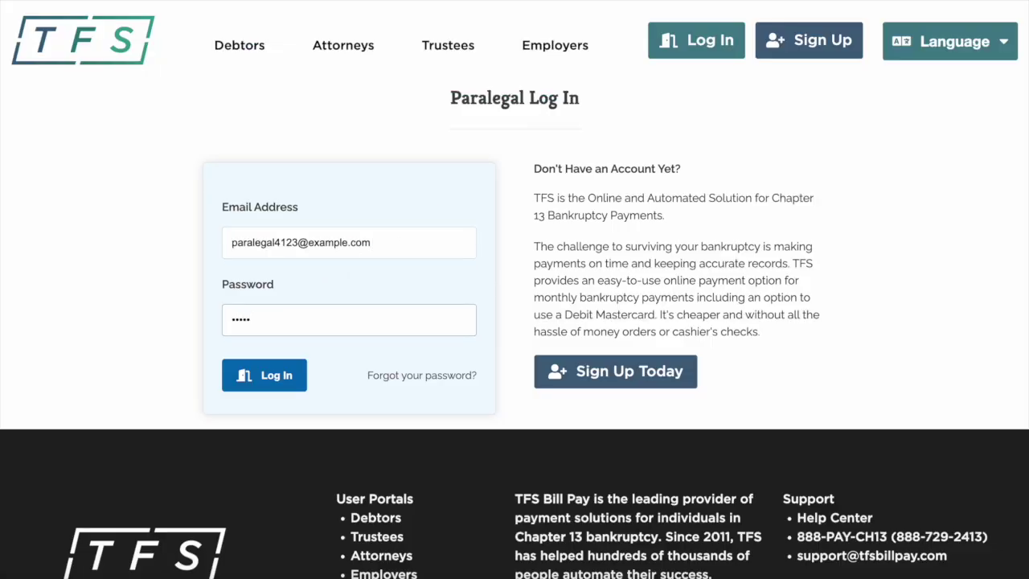
type("ord")
left_click(274, 378)
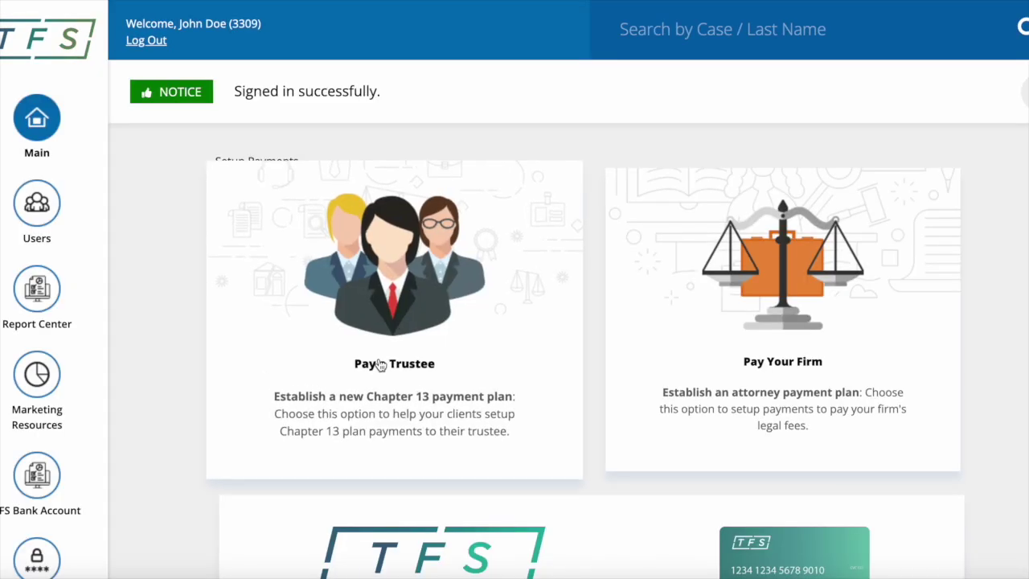
Start a new debtor who pays a trustee from an existing payment method
left_click(380, 365)
scroll(378, 354, "down", 2)
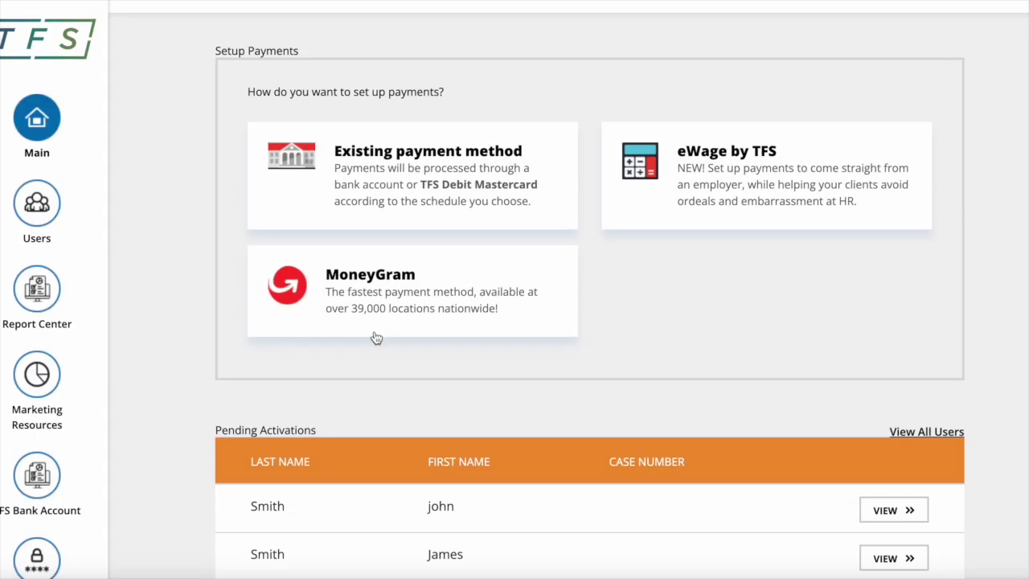
left_click(413, 167)
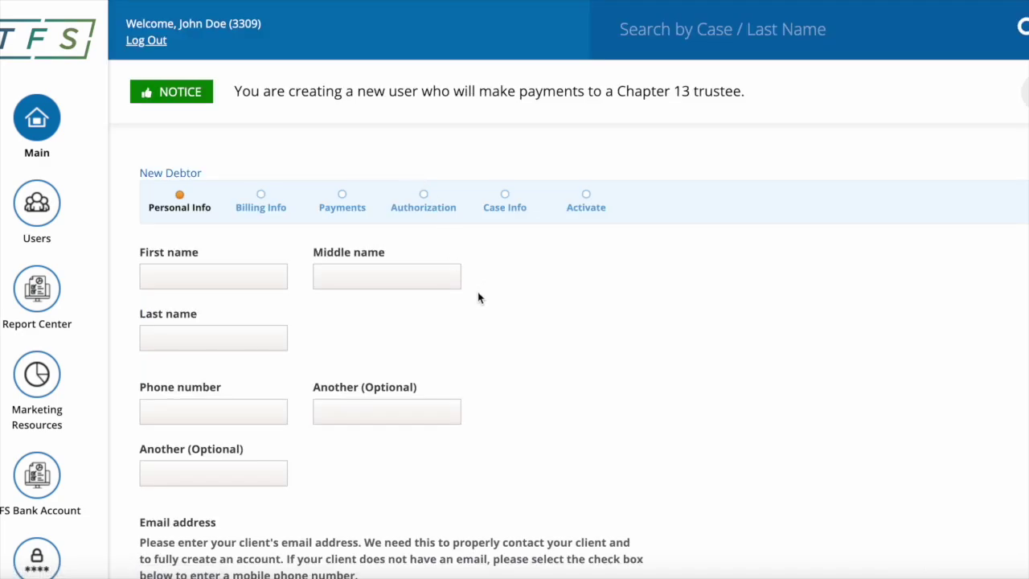
Enter the debtor's first name, middle initial and last name
left_click(215, 275)
type("John")
left_click(358, 277)
type("C")
left_click(222, 339)
type("Smith")
Enter the debtor's phone number and e-mail address
left_click(193, 413)
type("2125551212")
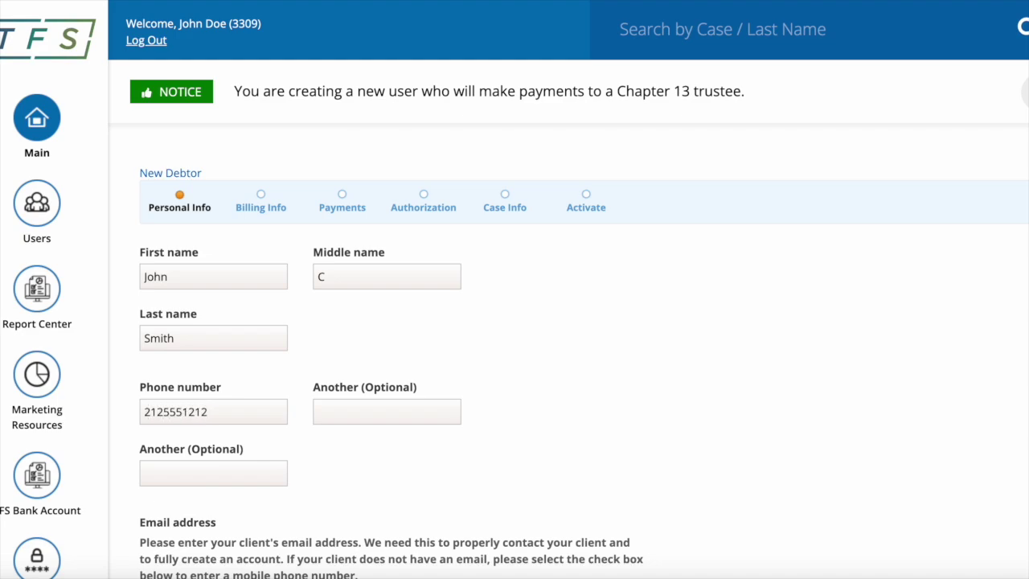
scroll(157, 371, "down", 3)
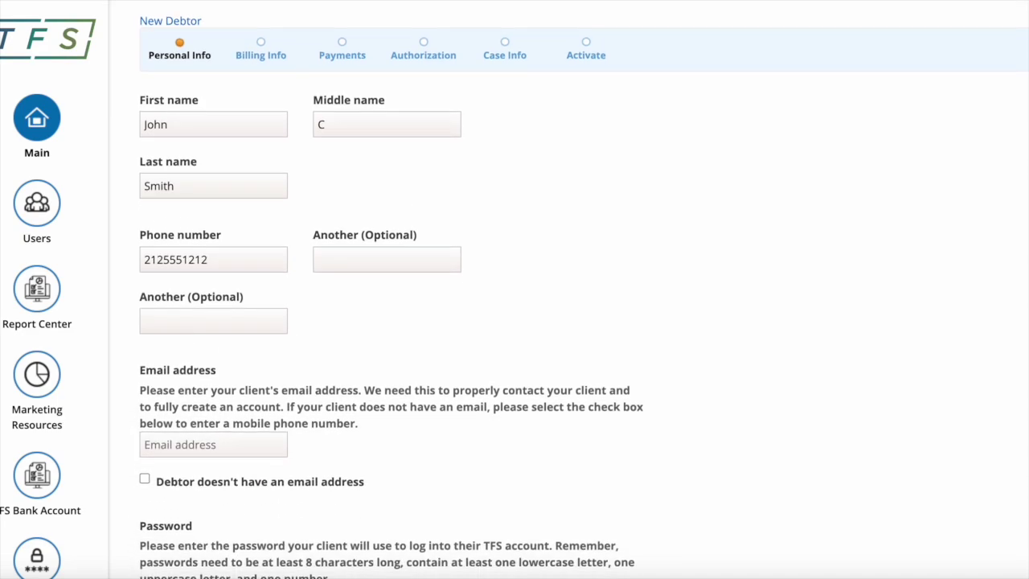
left_click(175, 374)
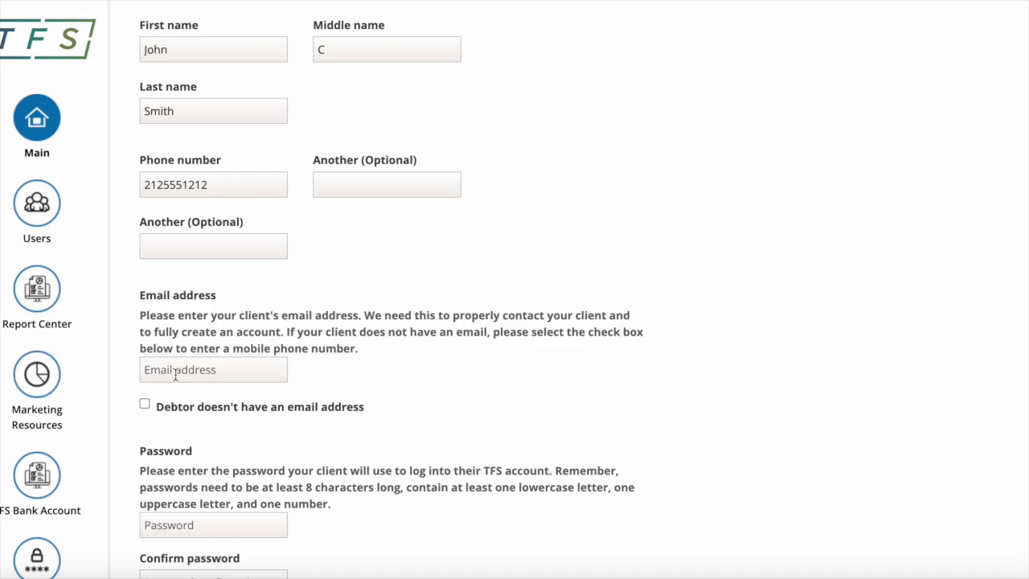
type("smithsample@e")
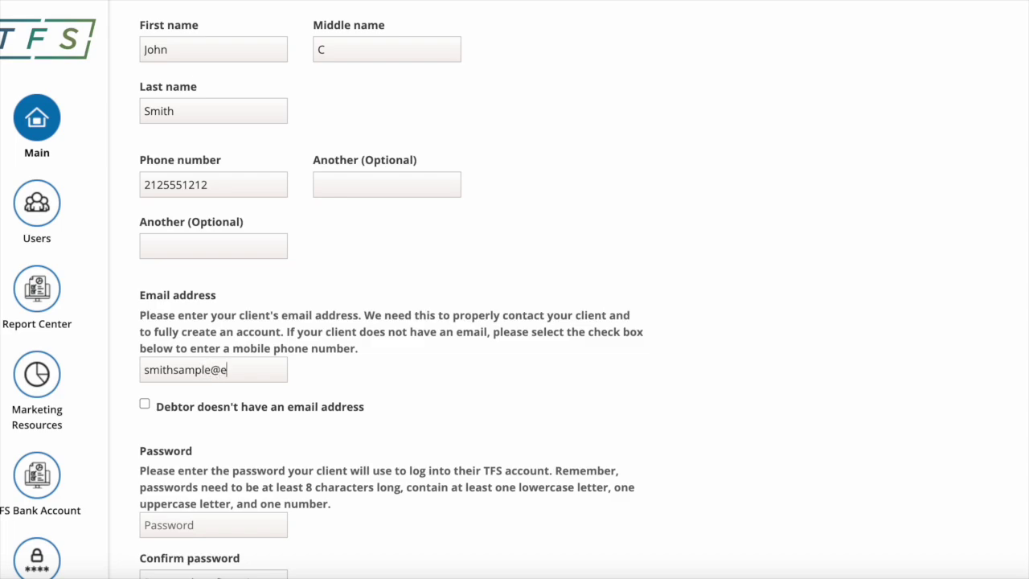
type("xample.com")
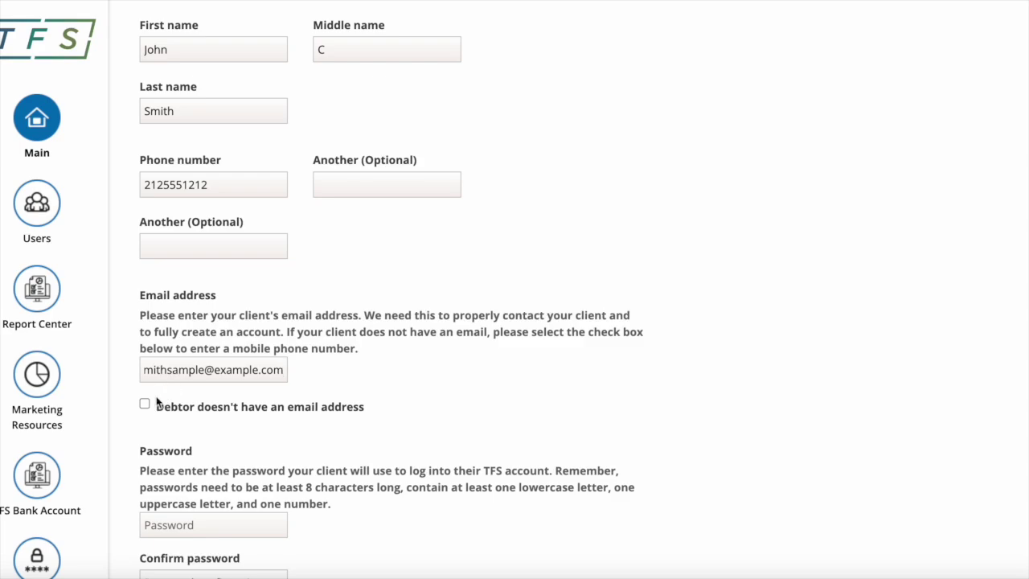
scroll(205, 452, "down", 2)
Give the debtor an account password
left_click(186, 439)
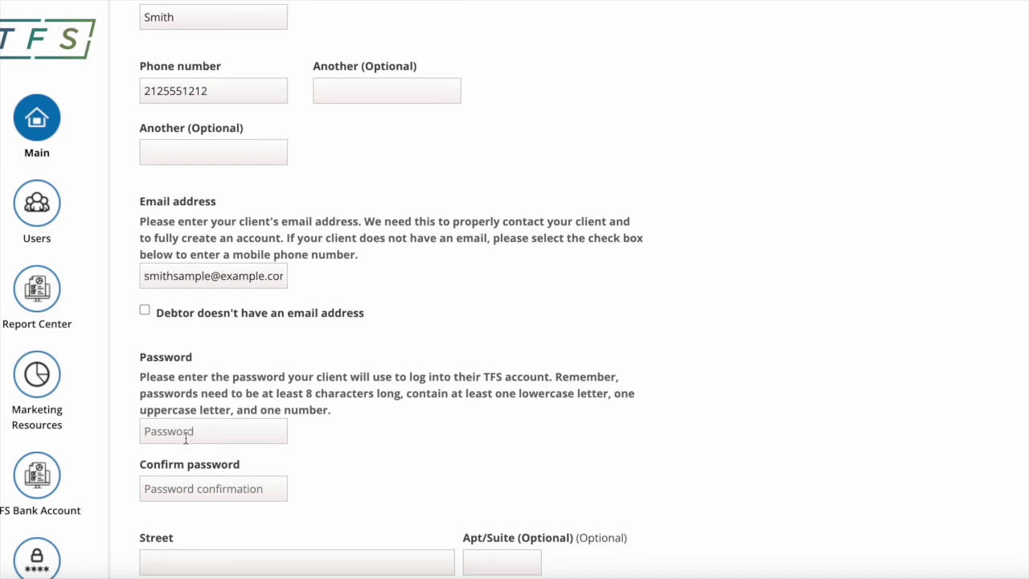
type("Password123Password123")
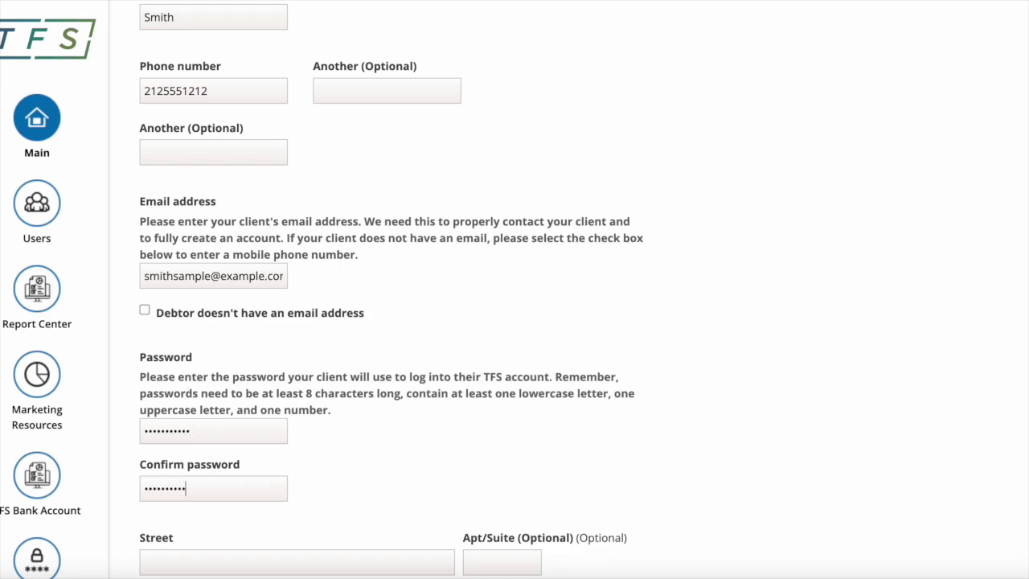
scroll(232, 494, "down", 3)
Enter the debtor's Connecticut home address with apartment and zip, and save the personal info
left_click(186, 432)
type("123 ")
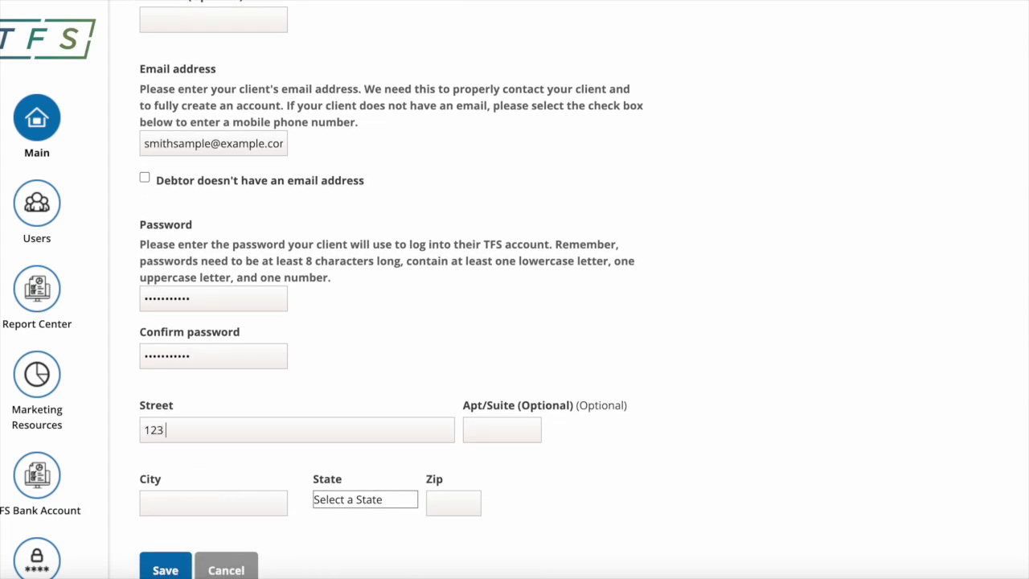
type("Main St")
left_click(497, 426)
type("4")
left_click(228, 510)
type("Anytown")
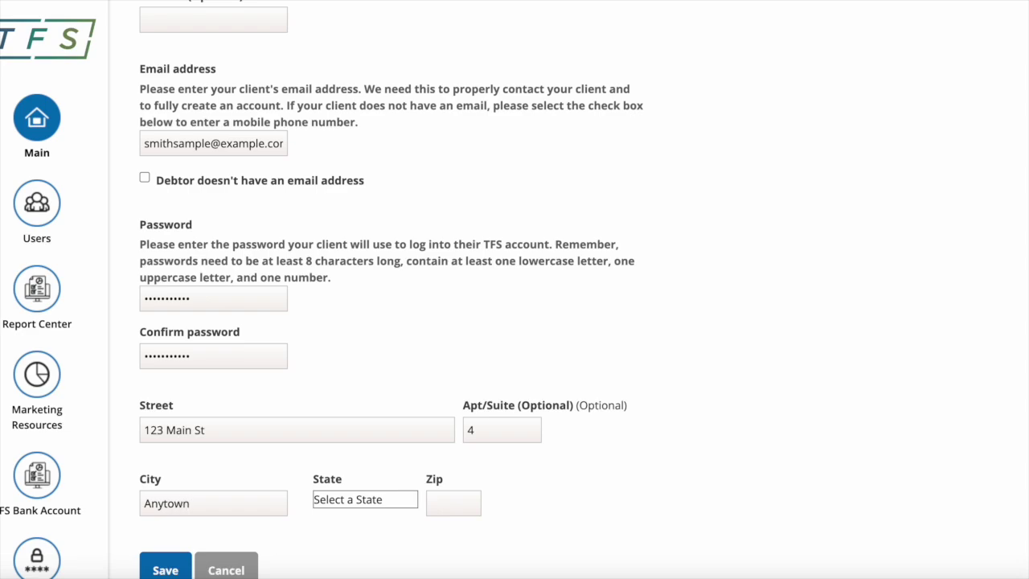
scroll(351, 401, "down", 2)
left_click(351, 401)
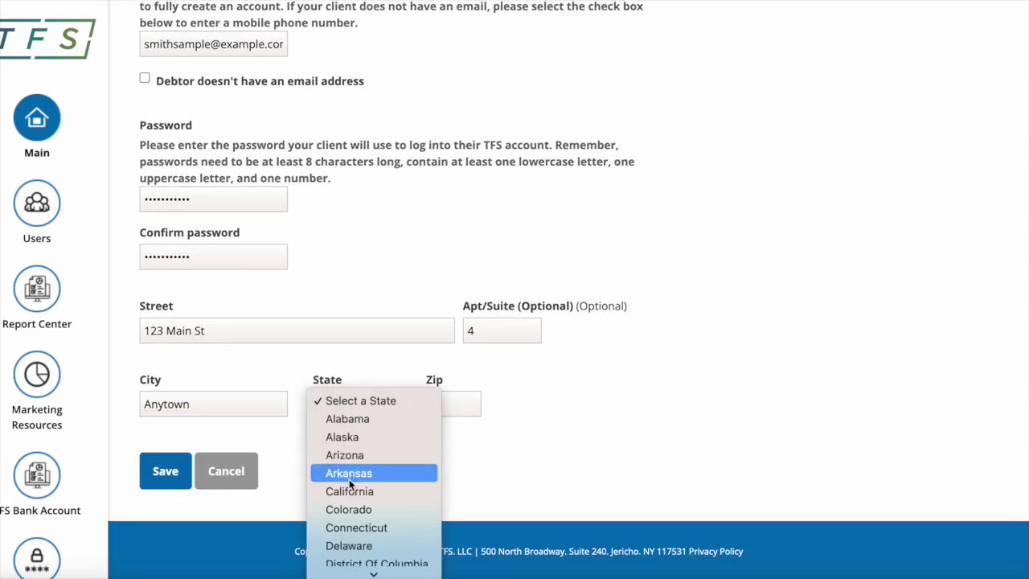
left_click(342, 528)
left_click(441, 403)
type("12345")
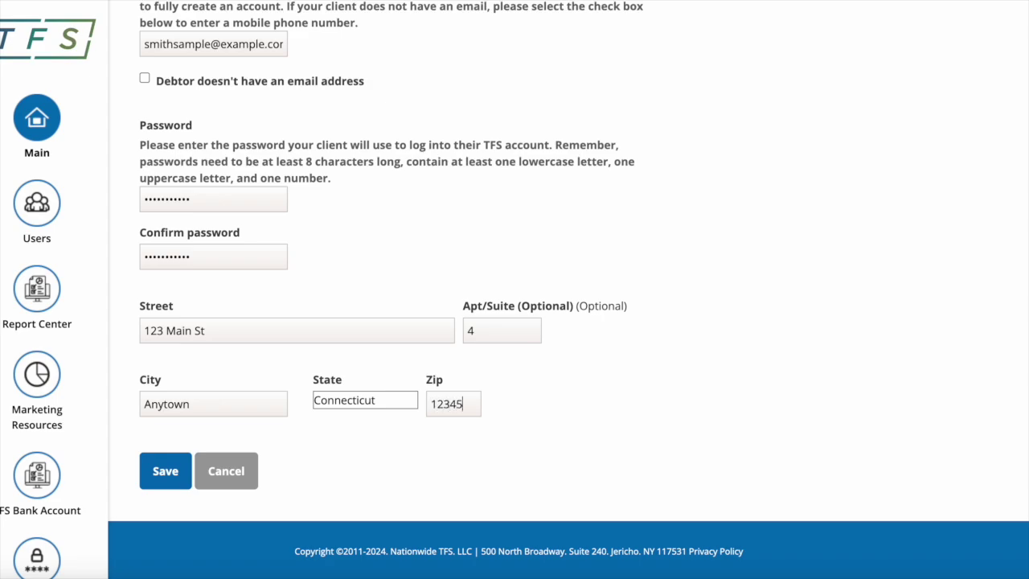
left_click(167, 472)
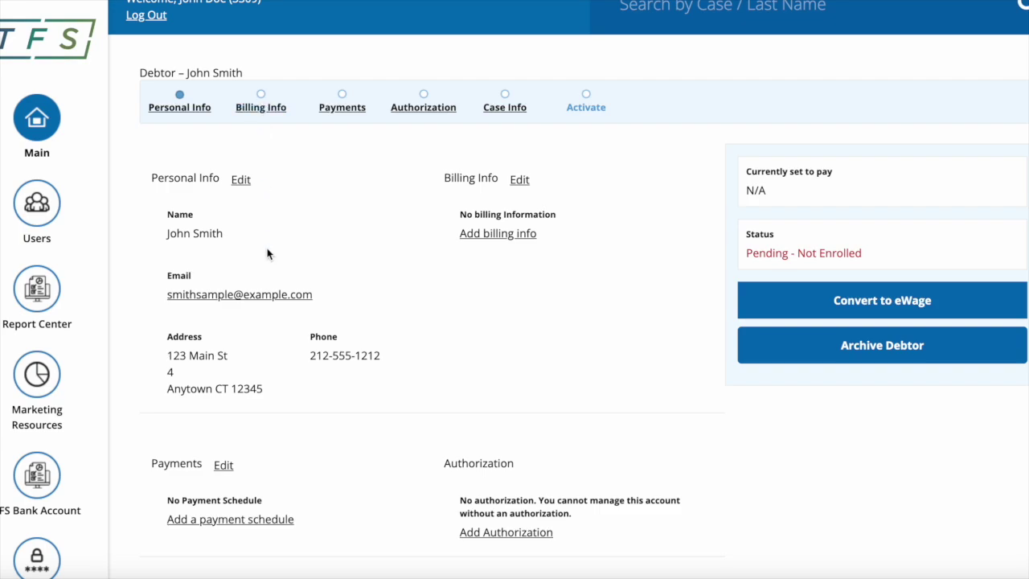
On the Billing Info step, choose to pay from a bank account
scroll(268, 255, "up", 1)
scroll(269, 255, "down", 2)
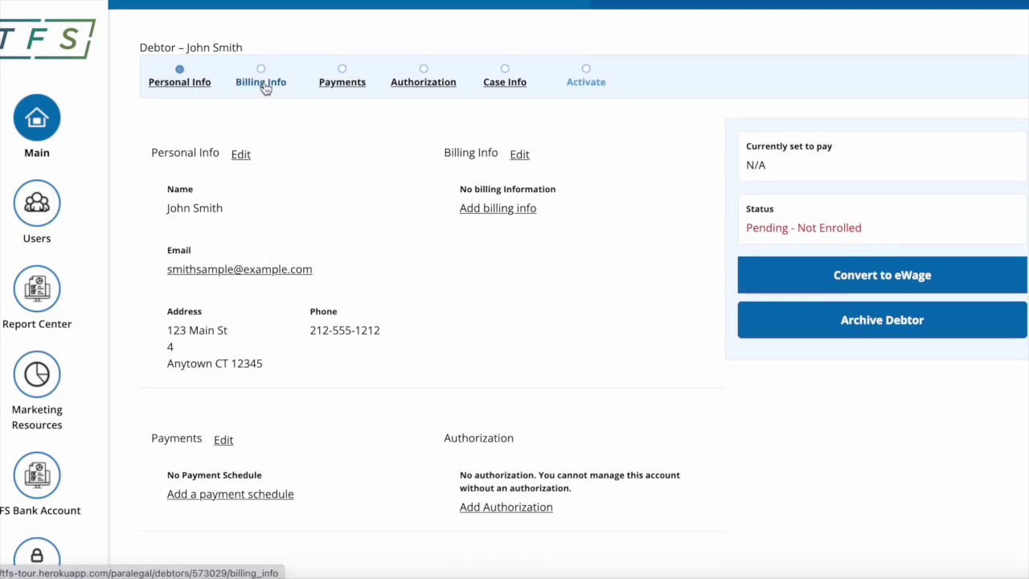
left_click(263, 84)
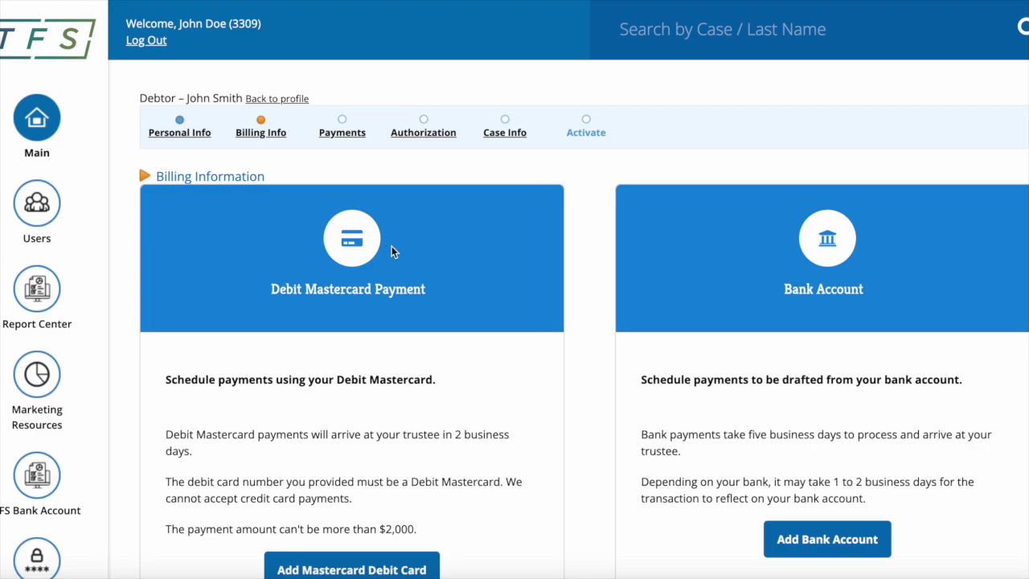
scroll(813, 273, "down", 3)
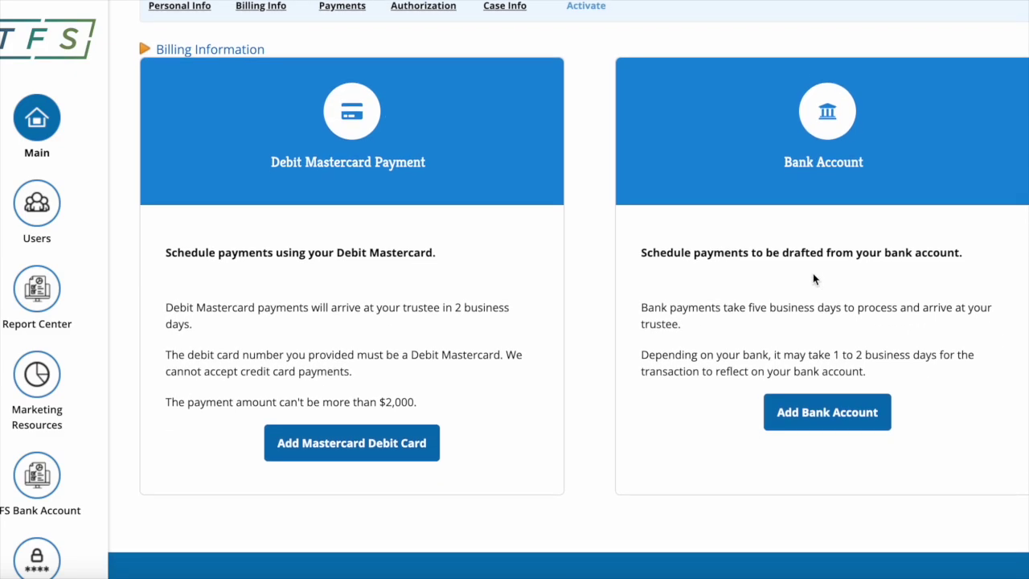
left_click(829, 418)
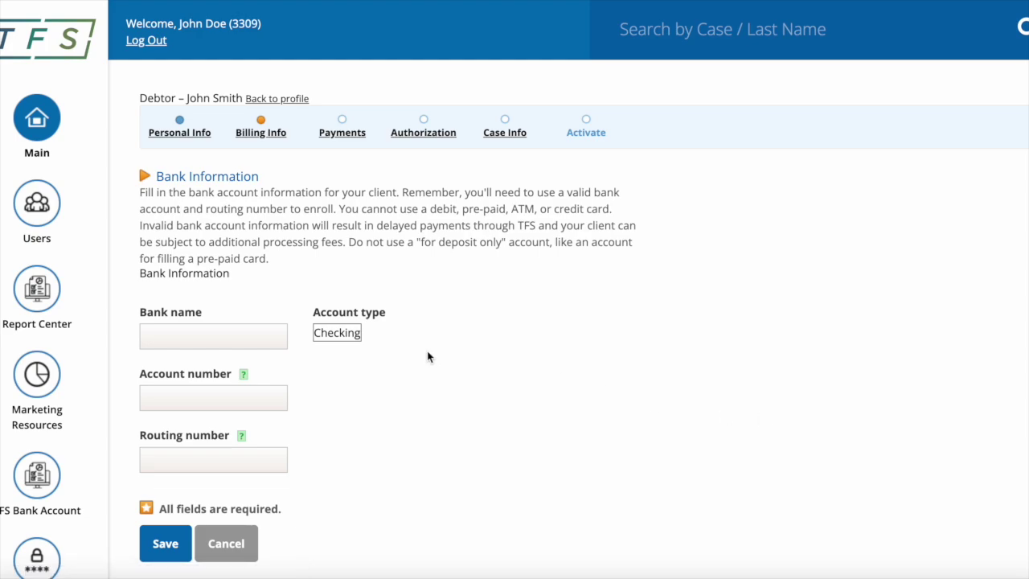
Save bank name ABank with the debtor's account and routing numbers
scroll(427, 353, "down", 1)
left_click(225, 296)
type("ABank")
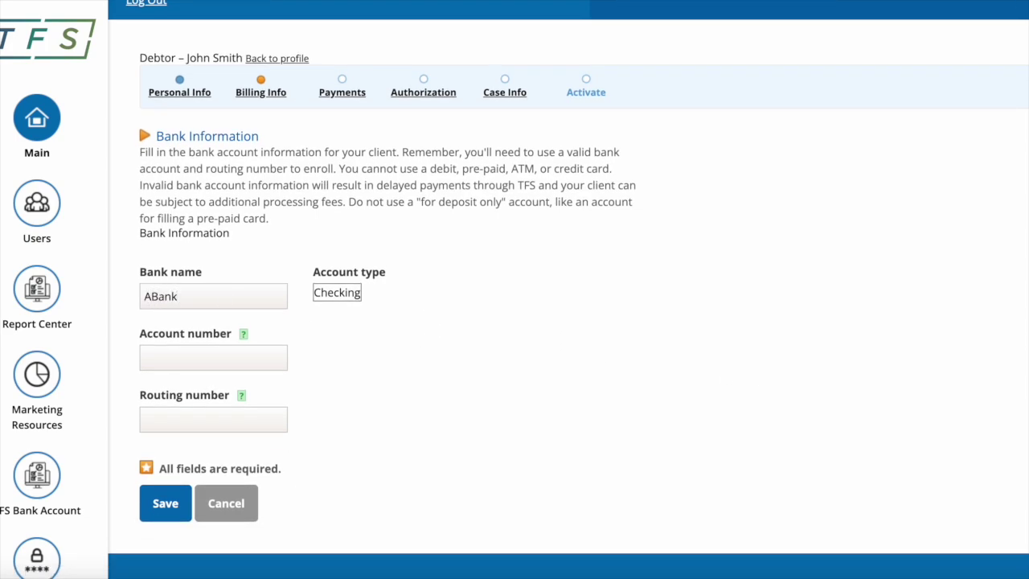
left_click(214, 356)
type("123456123")
left_click(180, 422)
type("02100002")
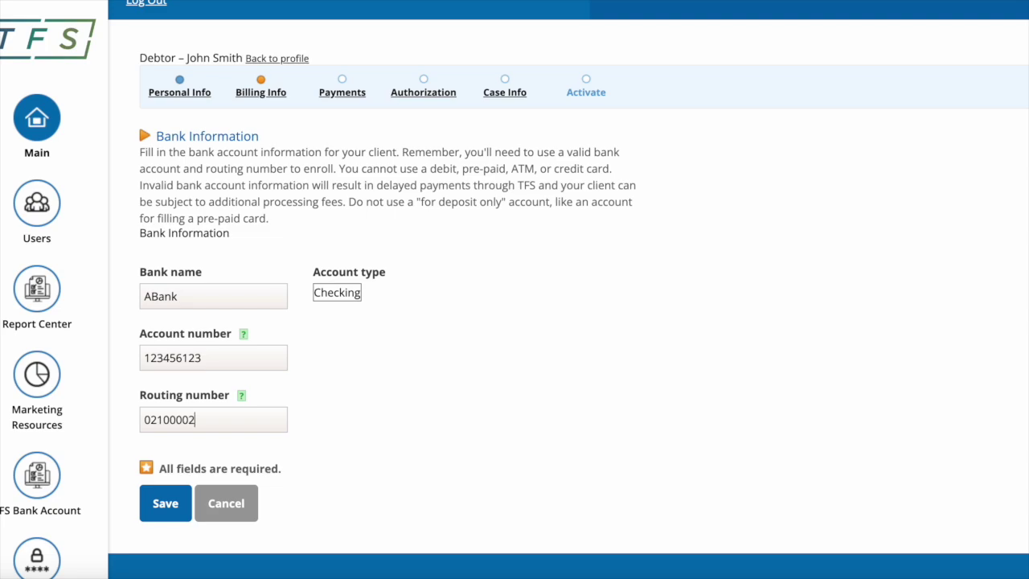
type("1")
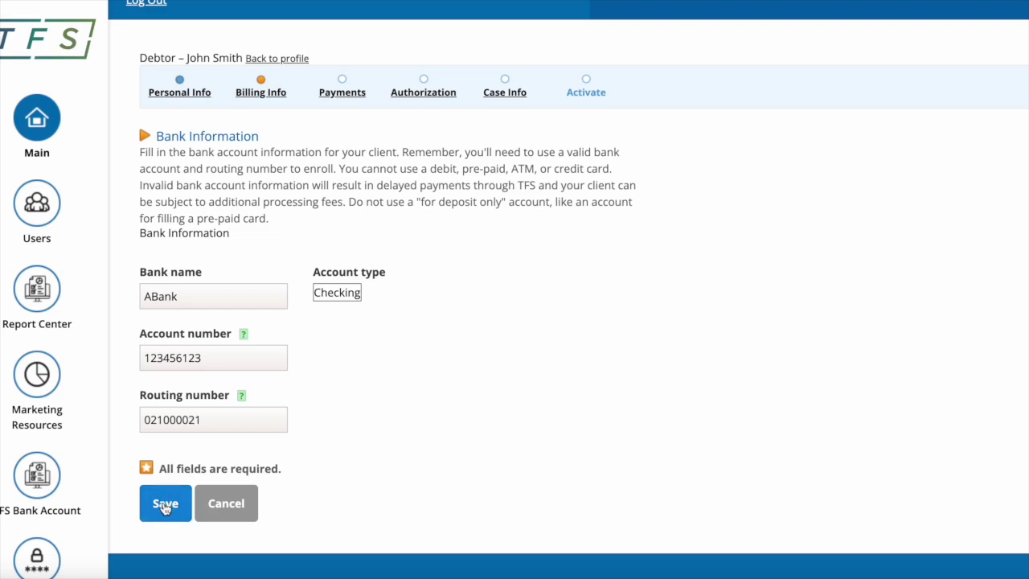
left_click(164, 504)
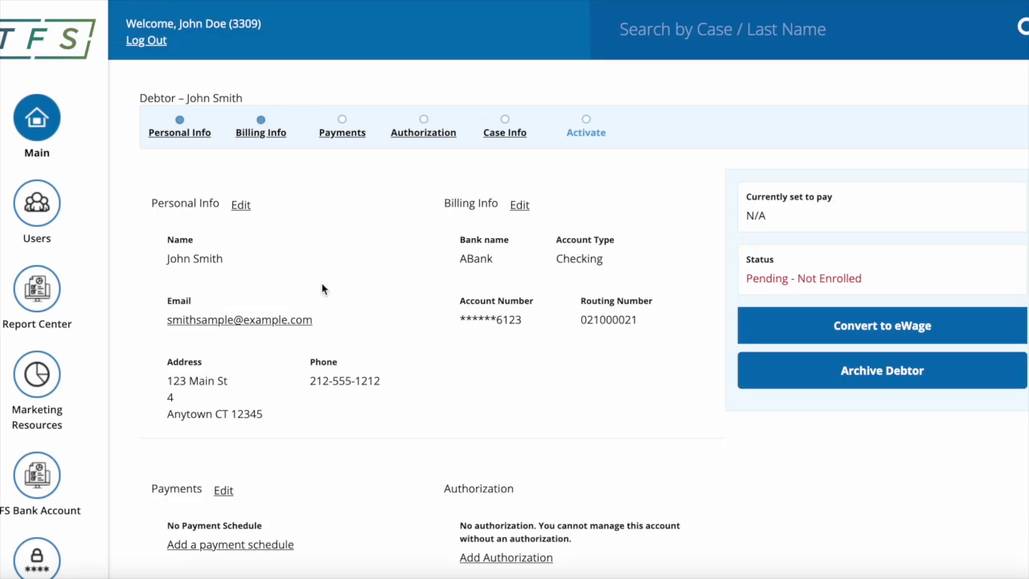
Choose a monthly payment schedule with the next payment on 1/30/2024
left_click(344, 135)
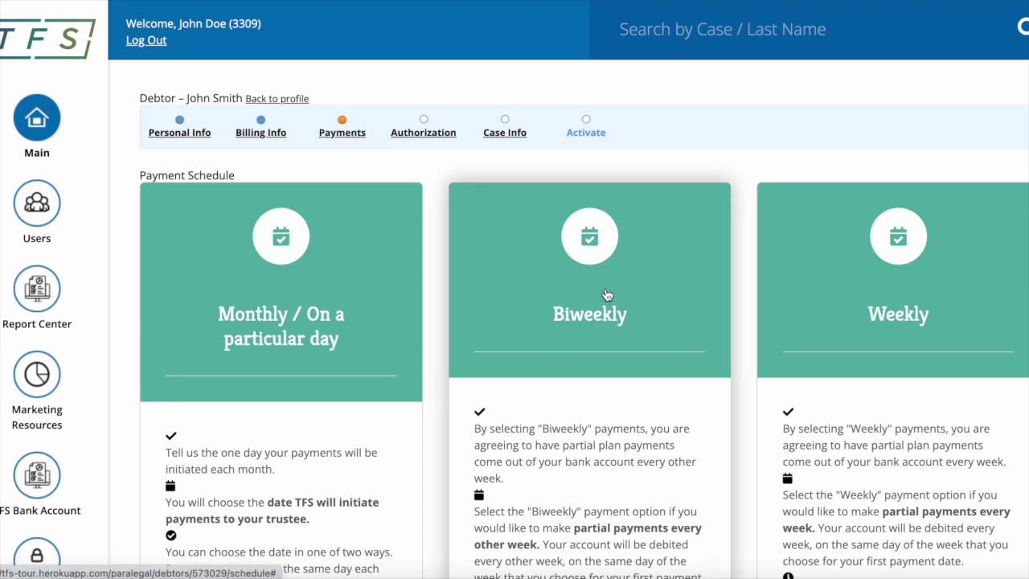
scroll(608, 296, "down", 2)
scroll(608, 296, "down", 5)
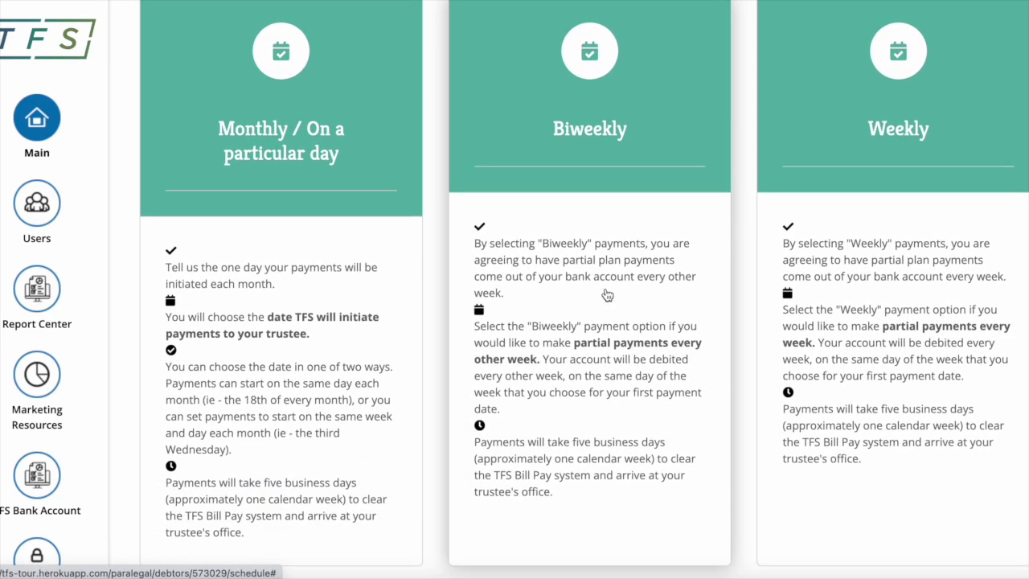
scroll(607, 296, "down", 5)
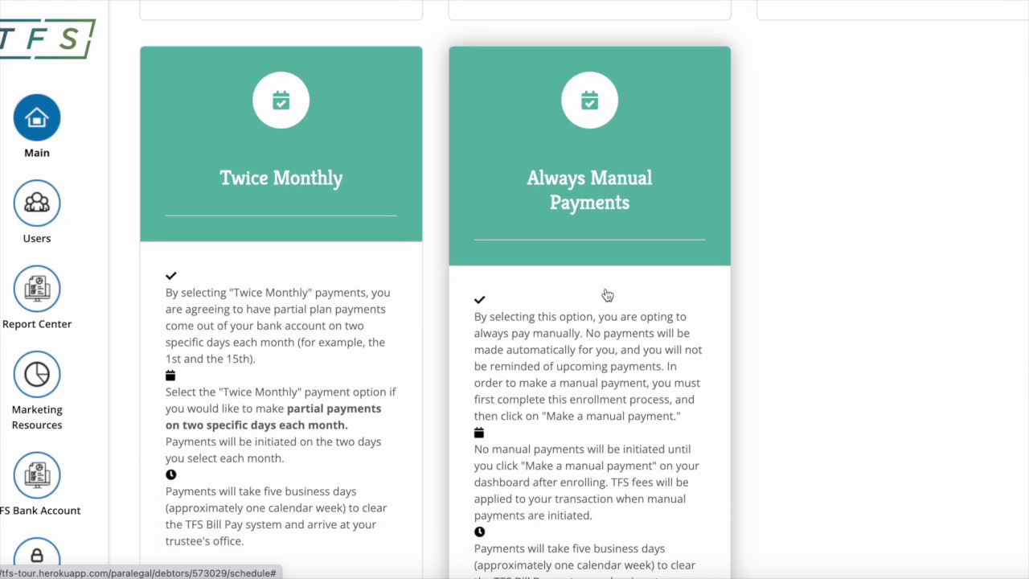
scroll(608, 296, "up", 12)
scroll(608, 296, "up", 2)
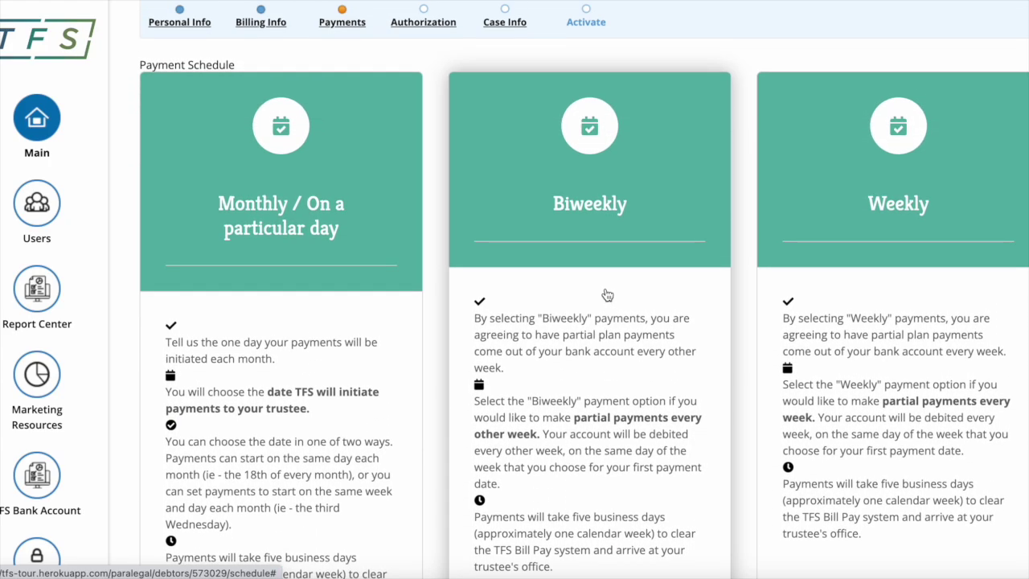
left_click(274, 215)
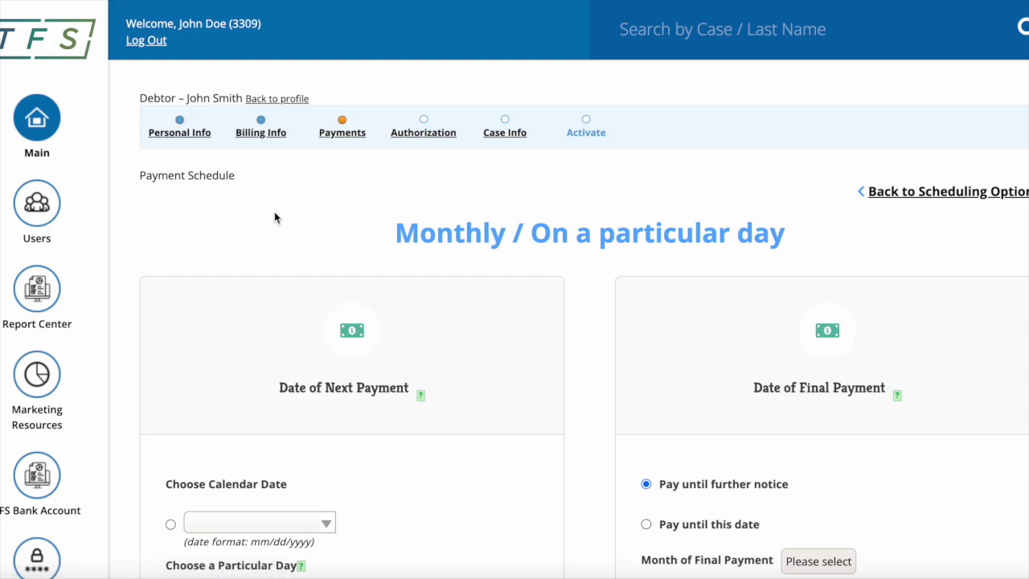
scroll(388, 301, "down", 3)
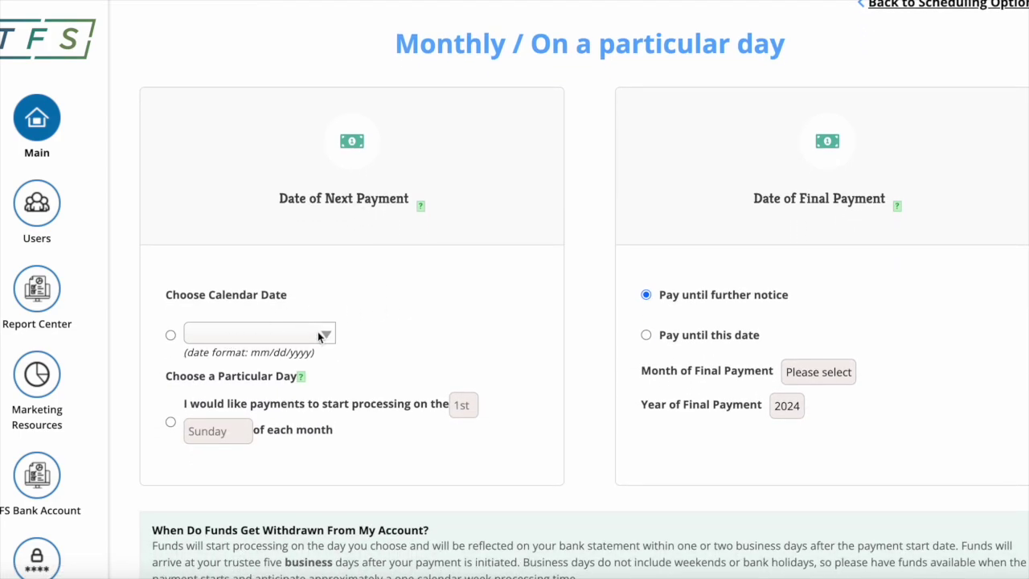
left_click(171, 334)
left_click(257, 338)
scroll(281, 373, "down", 2)
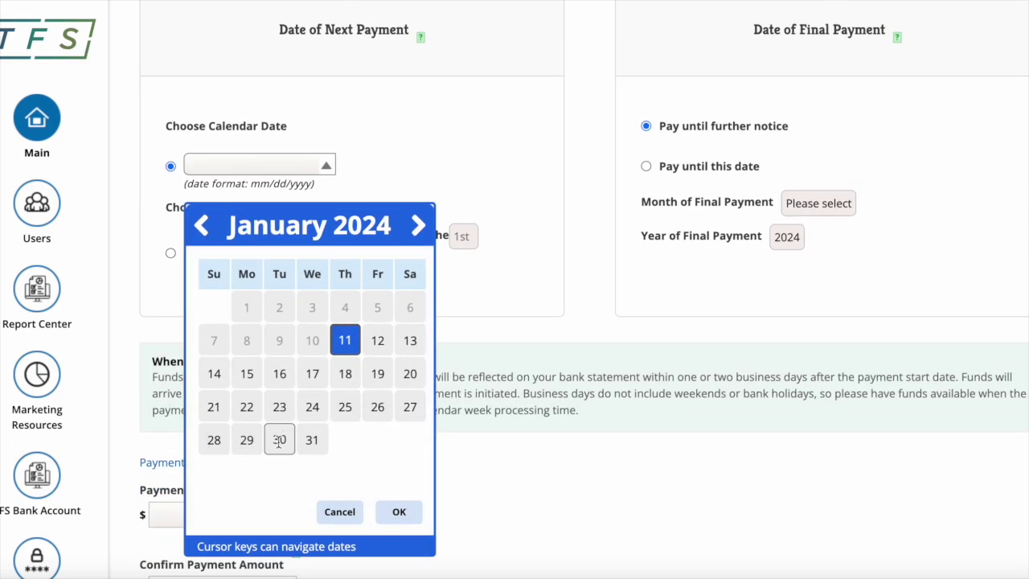
left_click(279, 441)
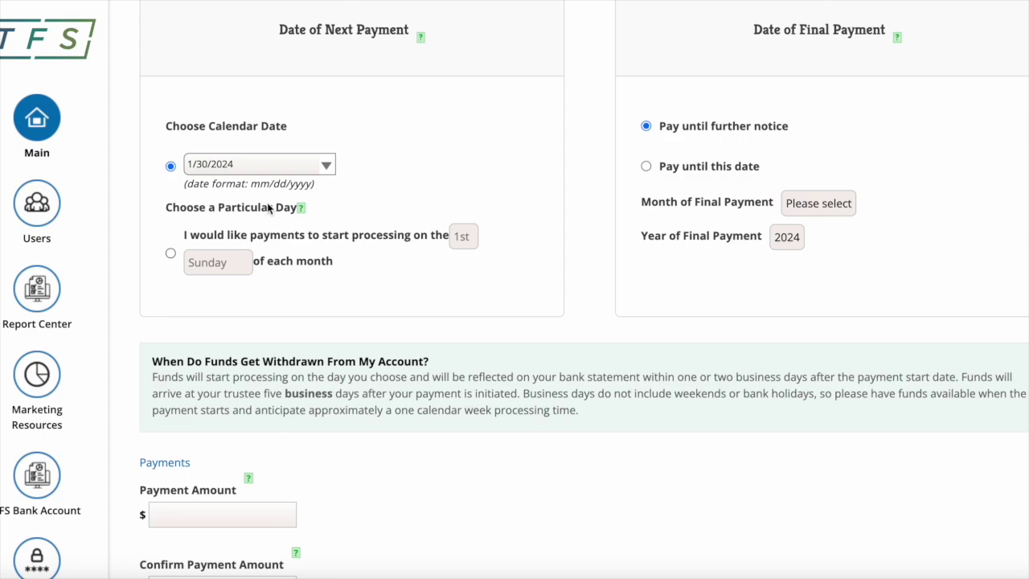
Enter and confirm a $300 payment amount, then save the schedule
scroll(330, 236, "down", 1)
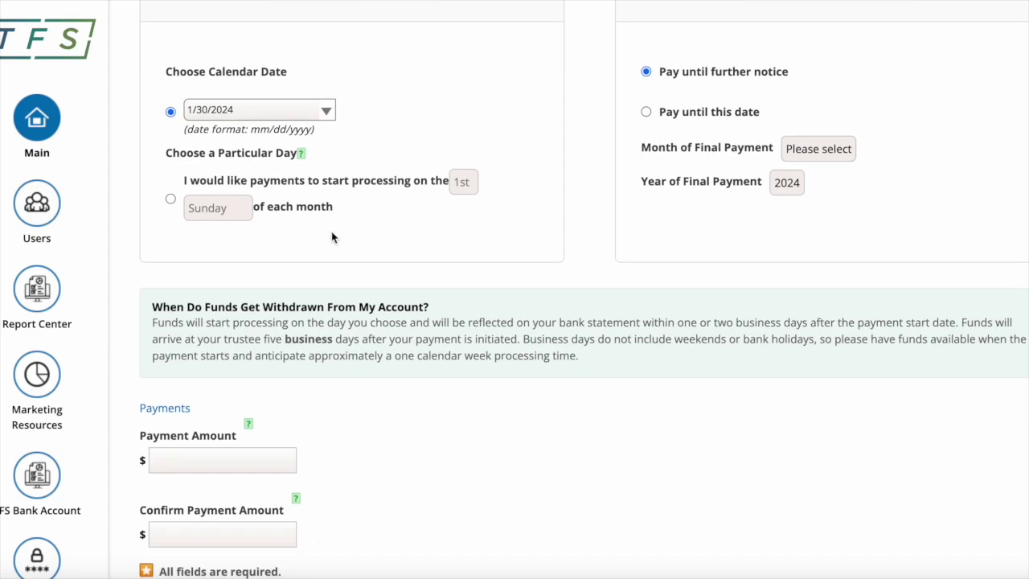
scroll(332, 237, "down", 2)
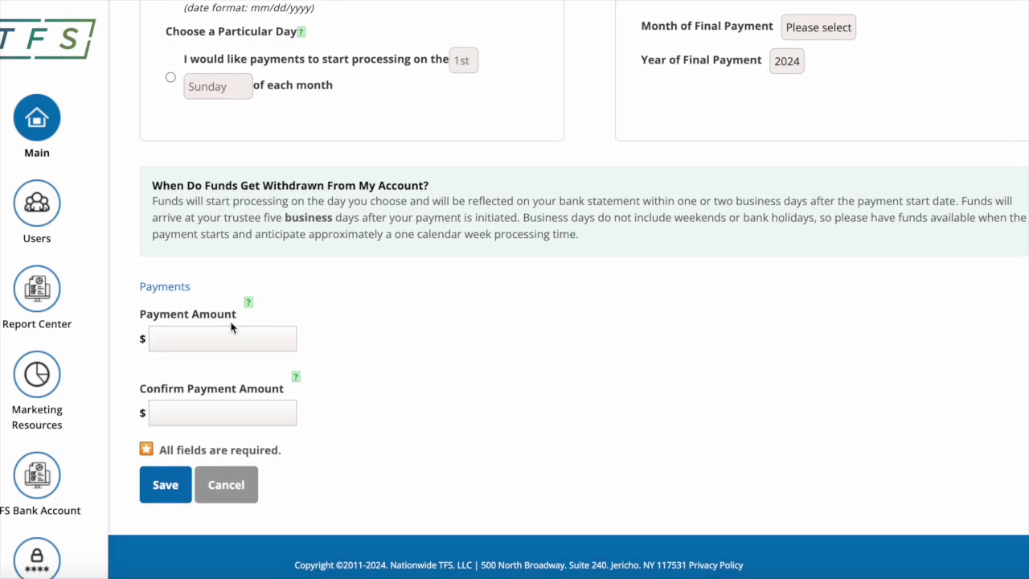
type("300")
left_click(185, 417)
type("300")
left_click(166, 485)
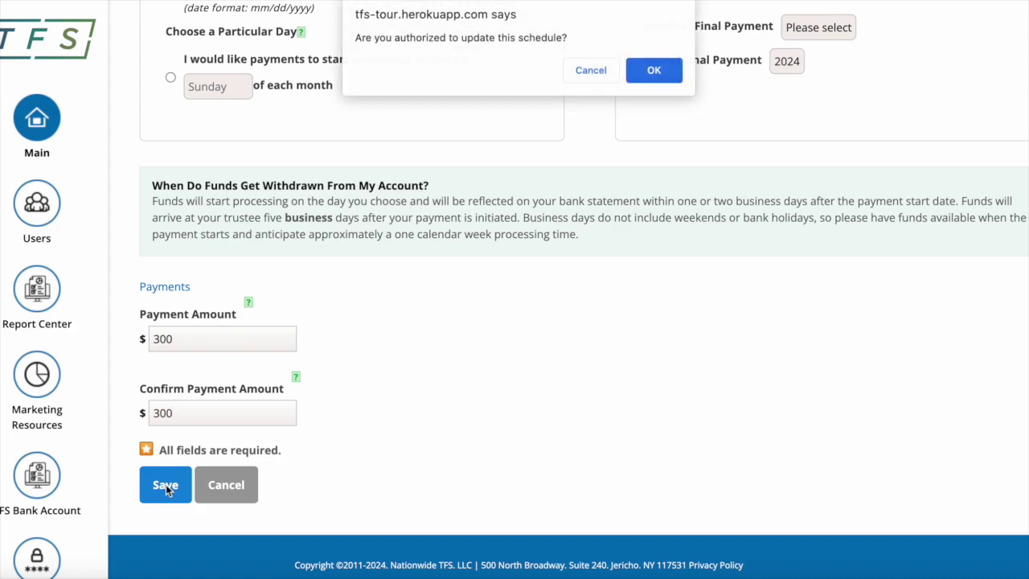
left_click(655, 73)
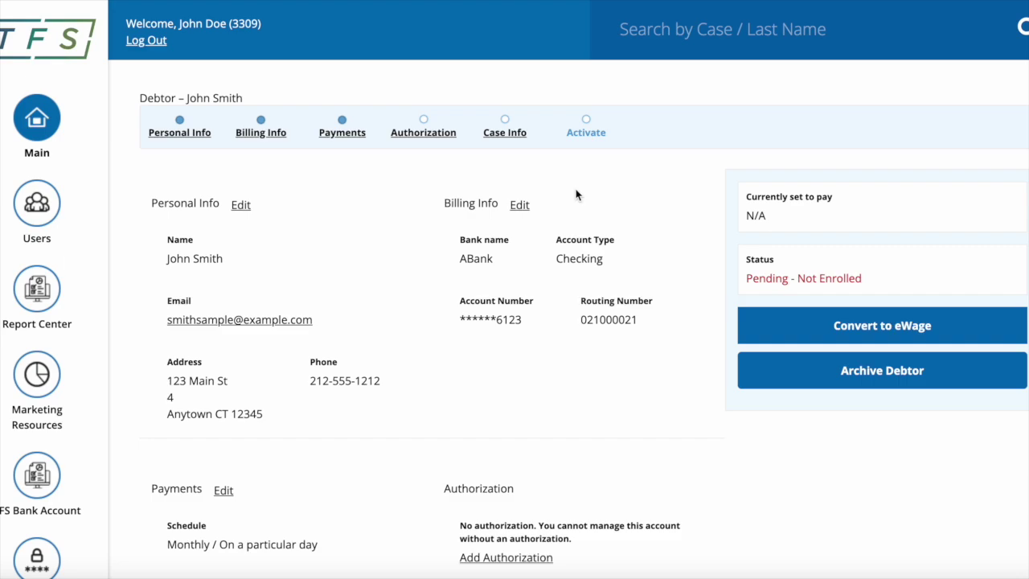
Go to the Authorization step and choose In-Office Authorization
scroll(374, 265, "down", 1)
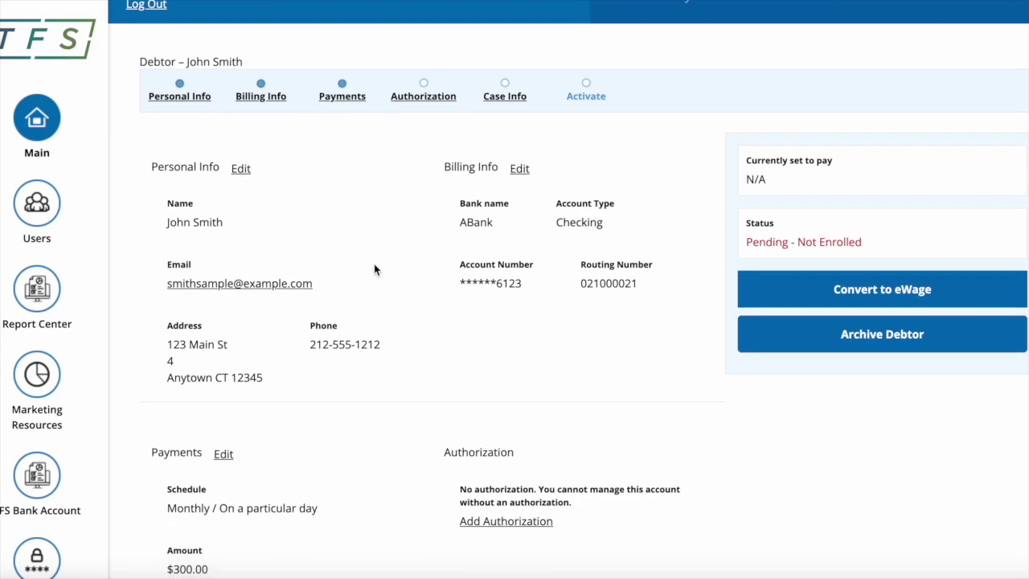
scroll(471, 156, "up", 1)
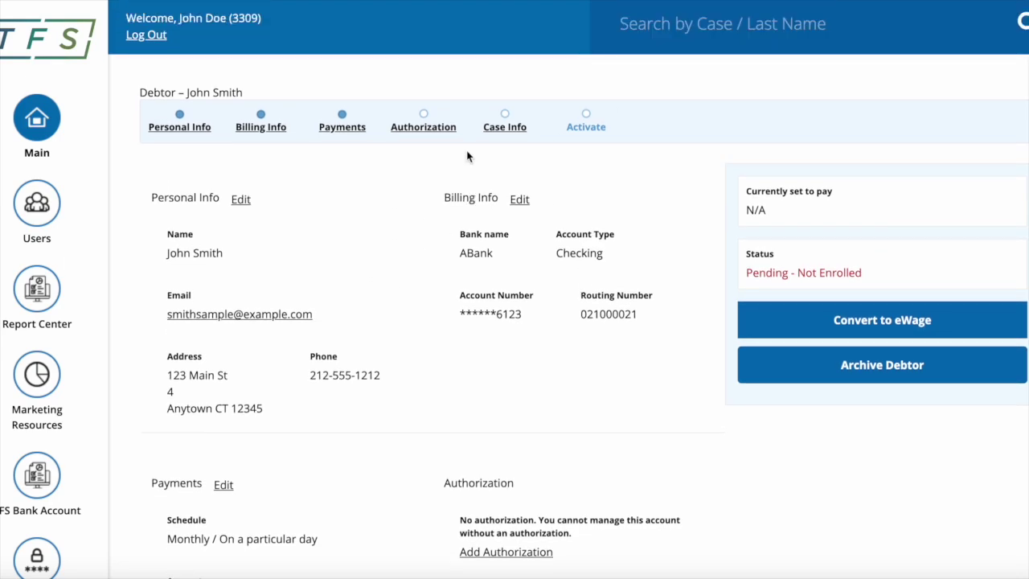
left_click(420, 128)
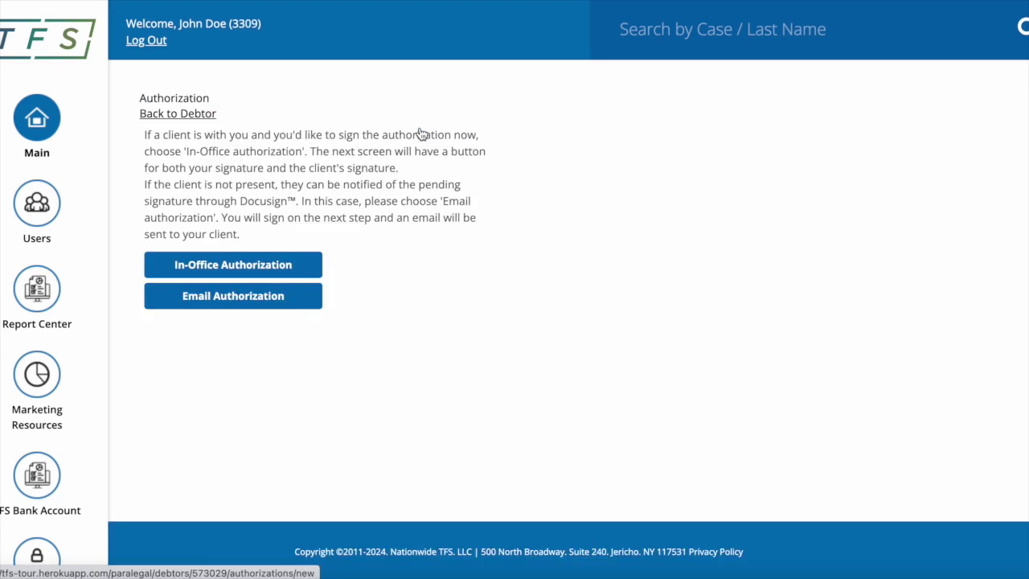
left_click(228, 269)
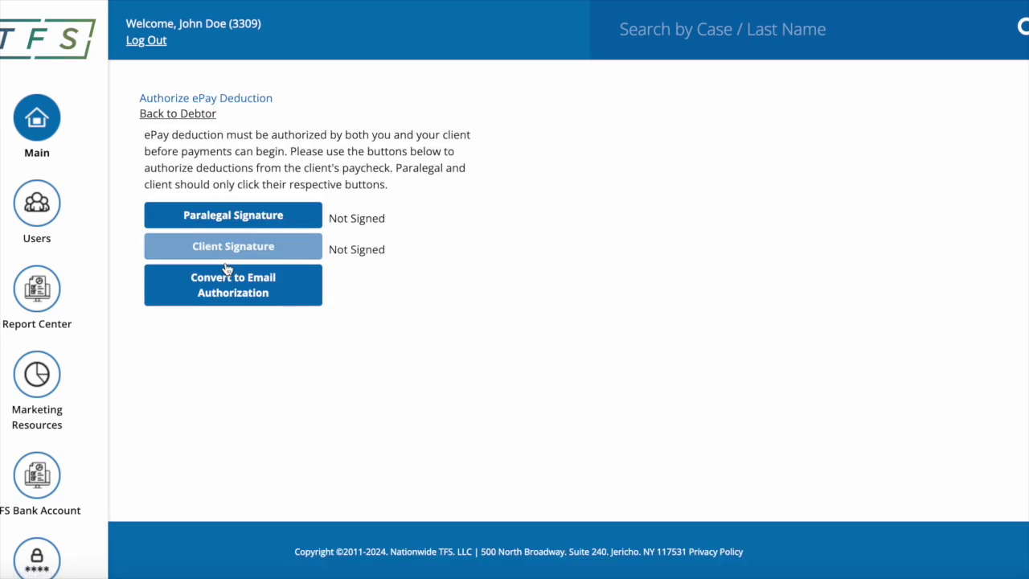
Apply the paralegal's signature to the Attorney / Paralegal line, dated 1/10/2024
left_click(231, 217)
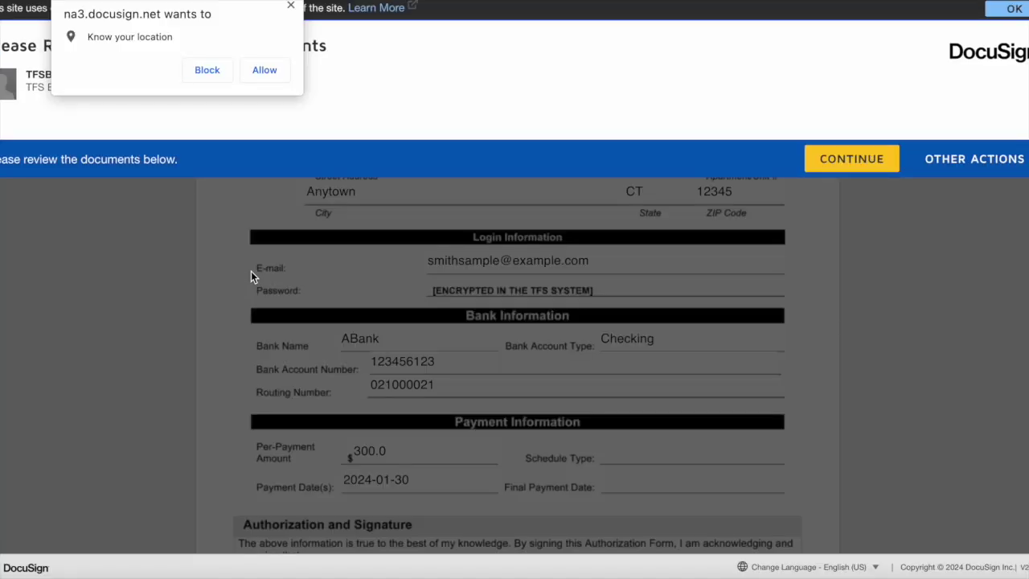
left_click(291, 7)
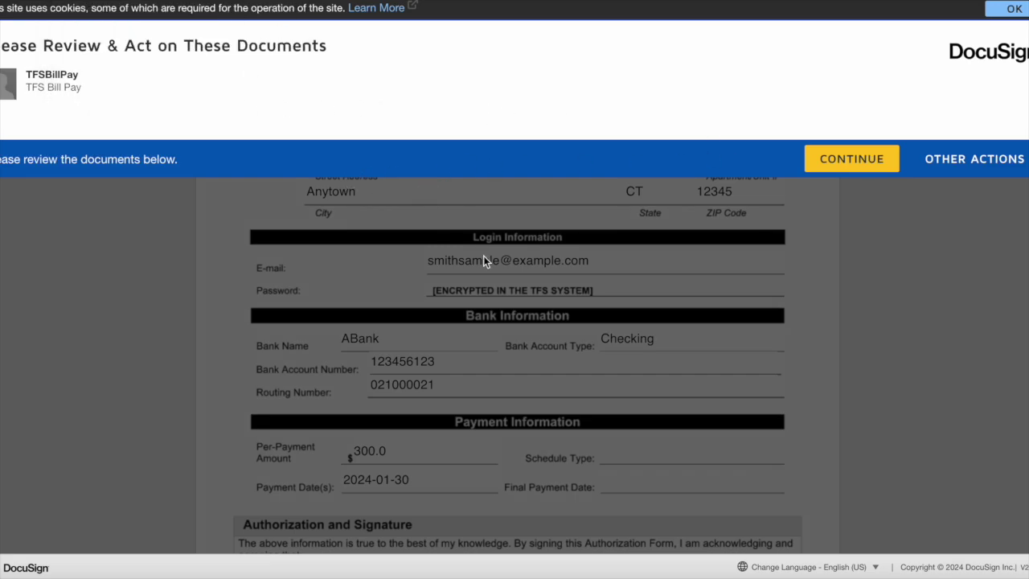
left_click(832, 159)
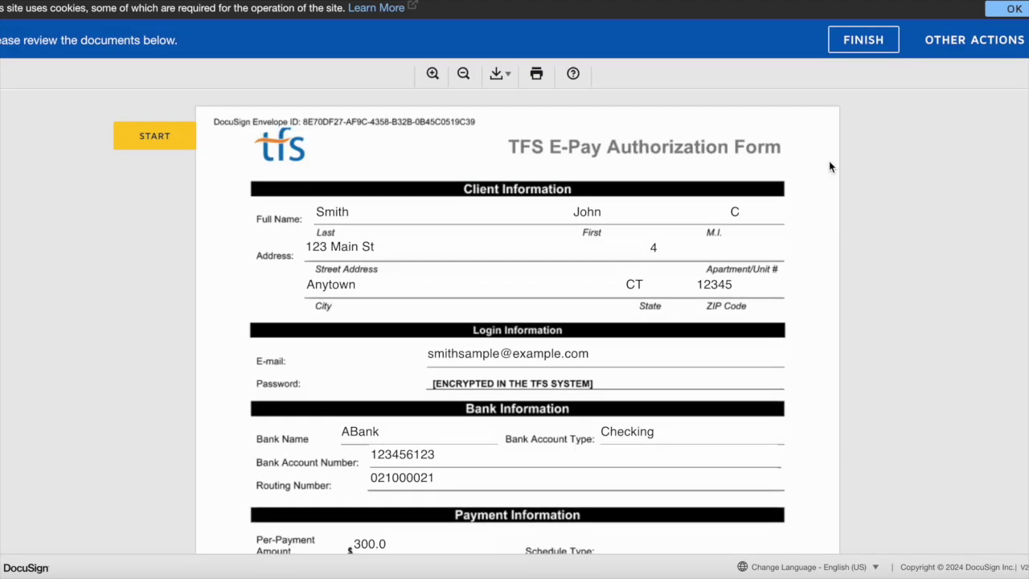
left_click(154, 137)
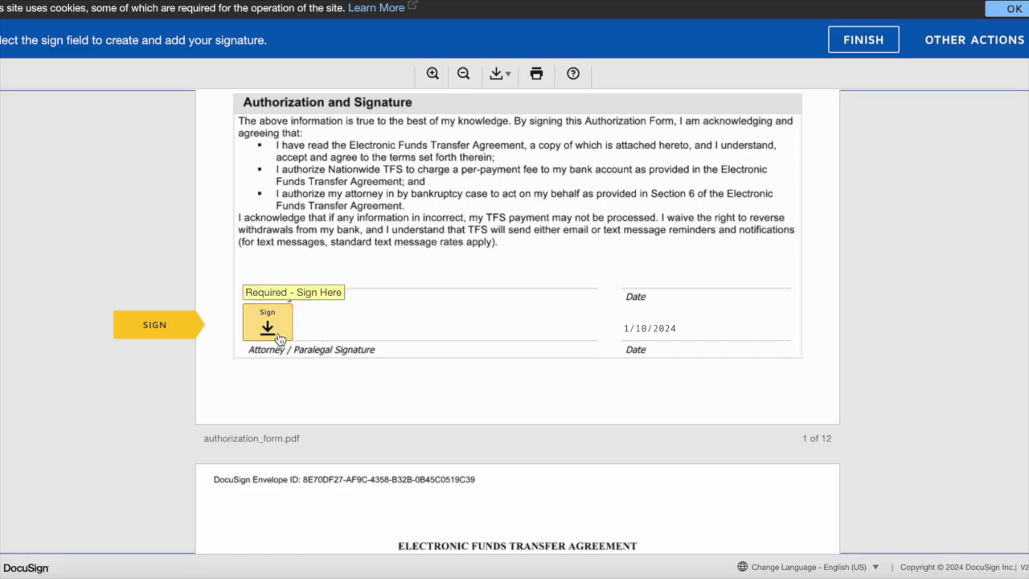
left_click(280, 336)
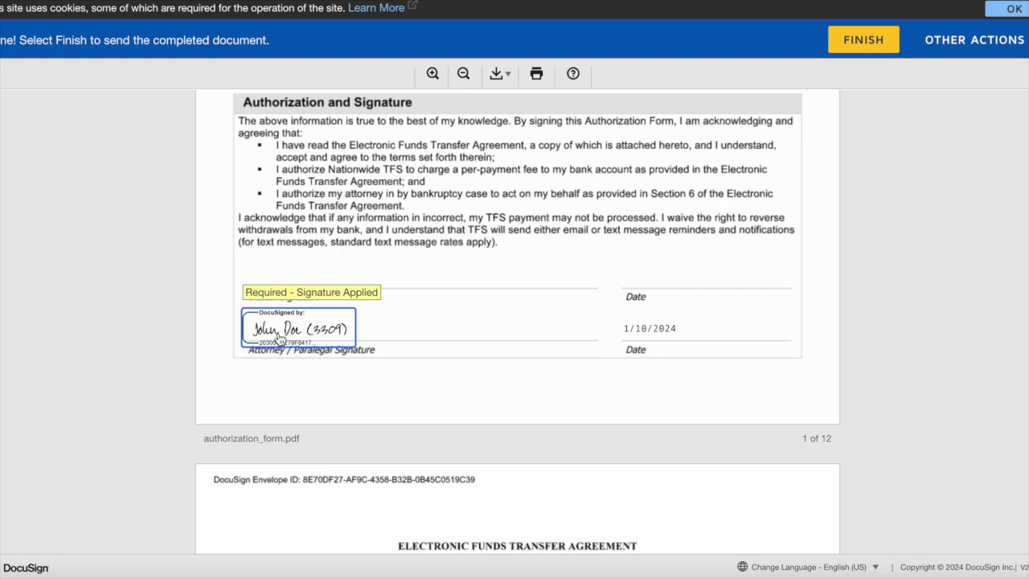
left_click(289, 333)
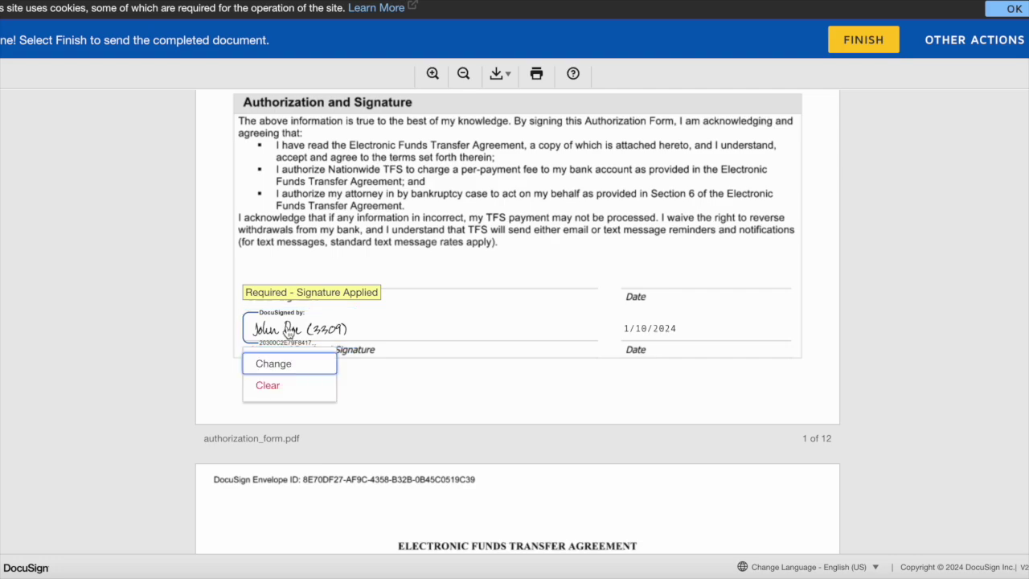
left_click(389, 330)
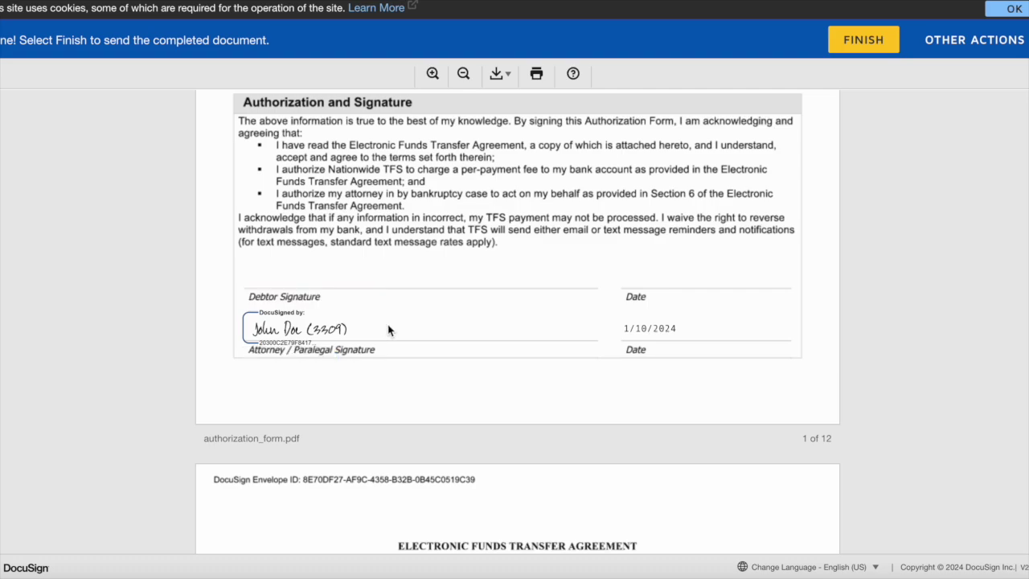
scroll(336, 390, "down", 1)
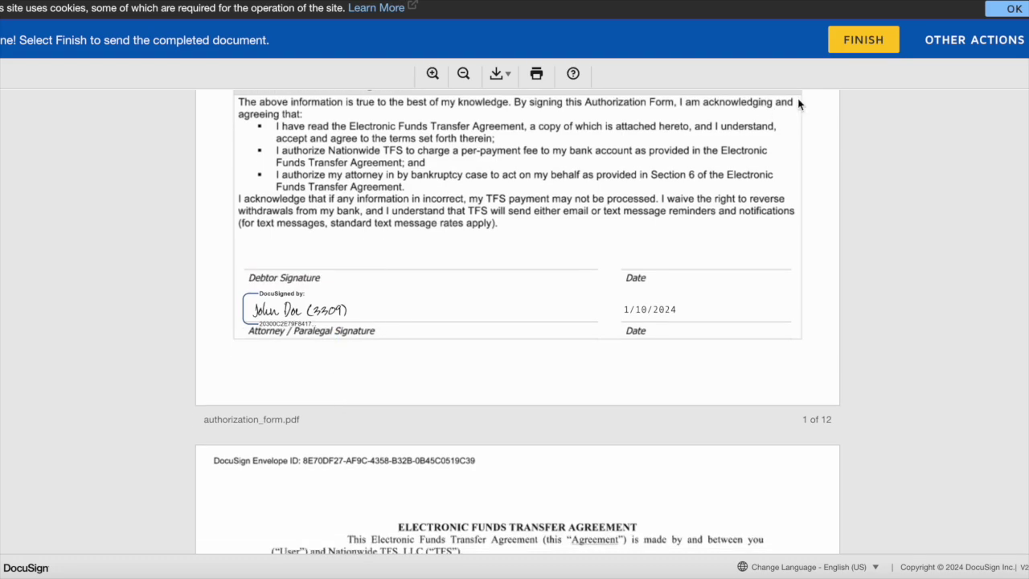
Submit the paralegal-signed form and begin the client signing, accepting electronic records
left_click(863, 40)
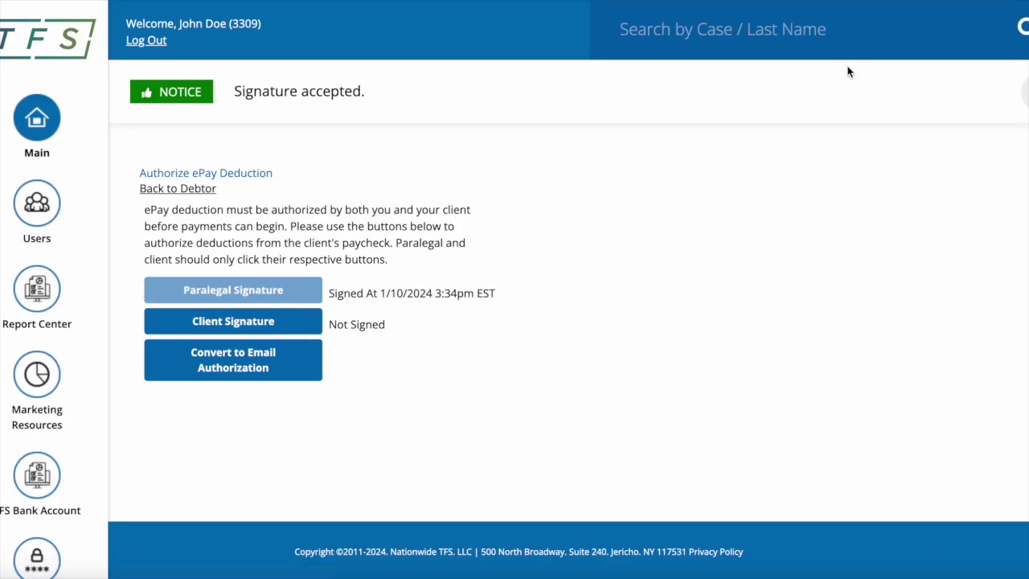
left_click(241, 328)
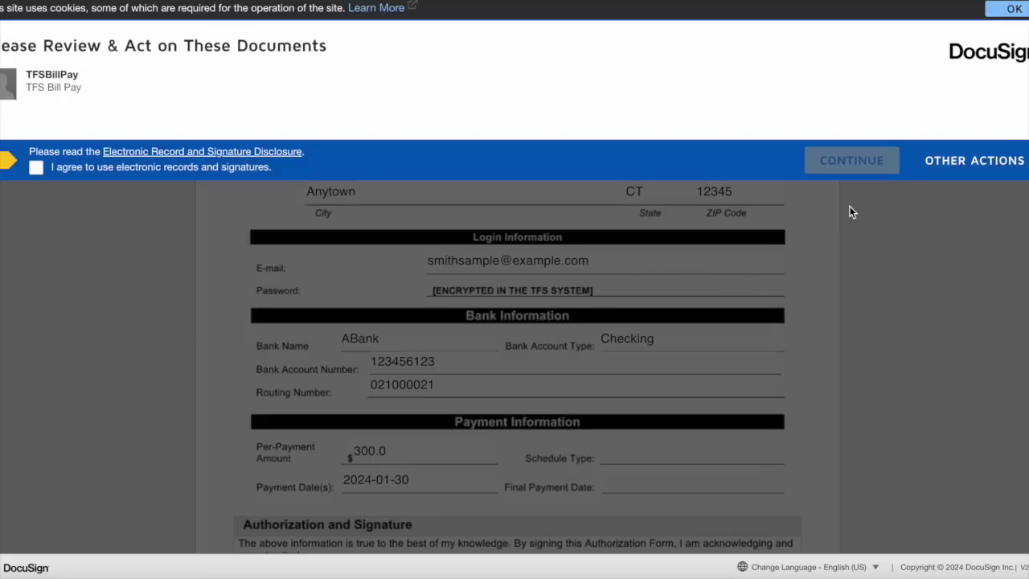
left_click(36, 168)
left_click(854, 160)
Adopt the debtor's signature on the Debtor Signature line and submit the form
left_click(155, 136)
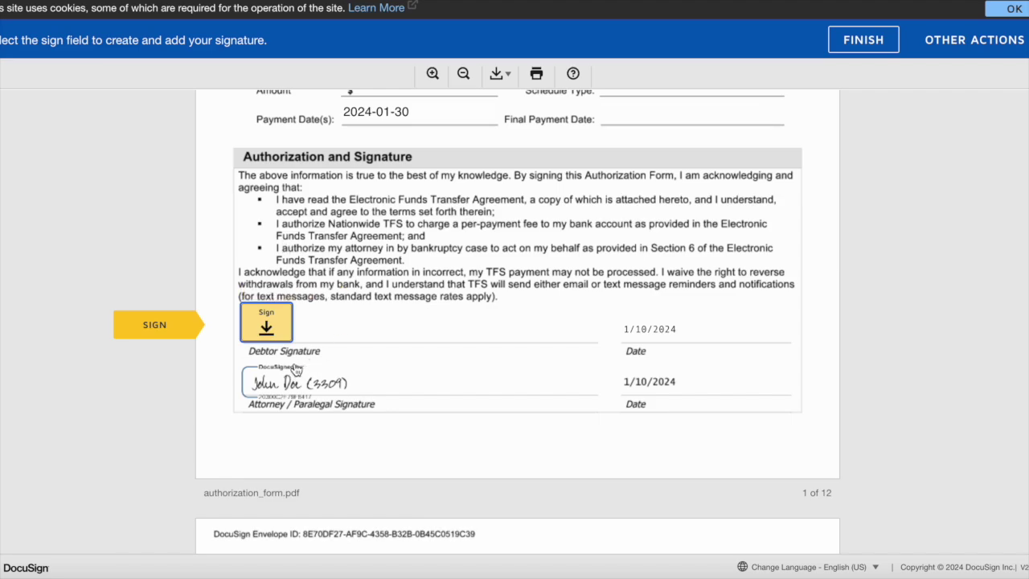
left_click(265, 322)
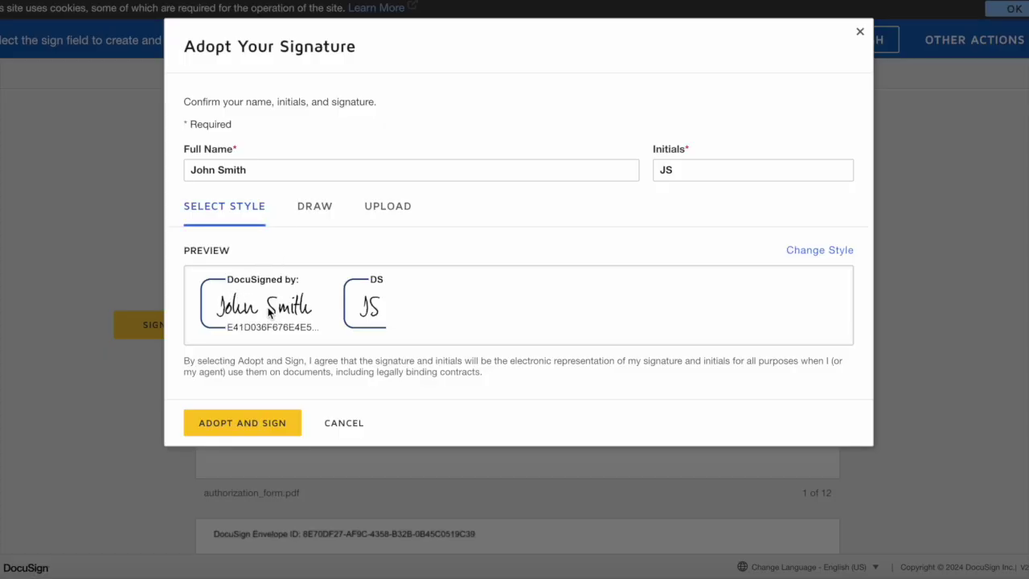
left_click(251, 428)
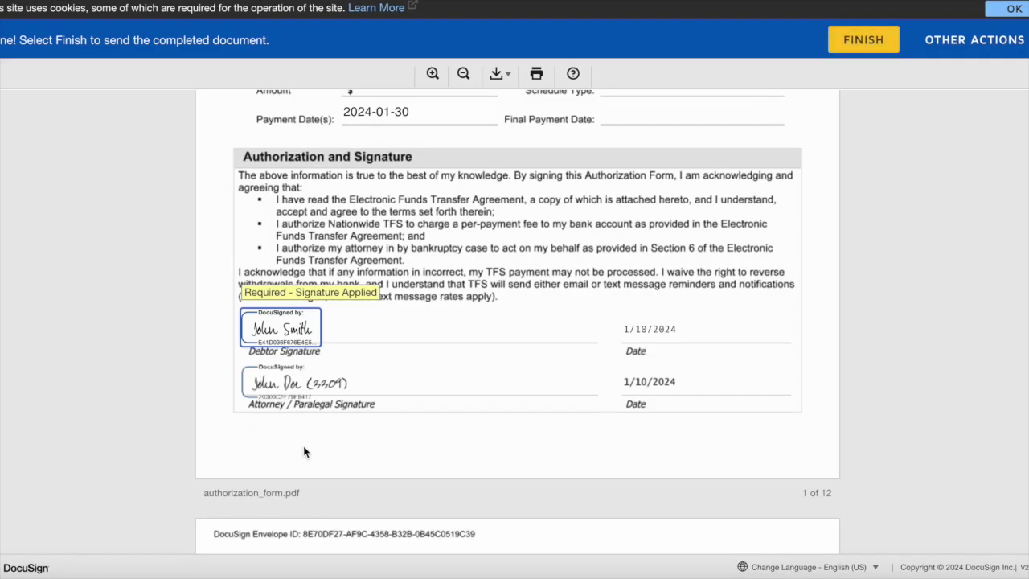
left_click(869, 43)
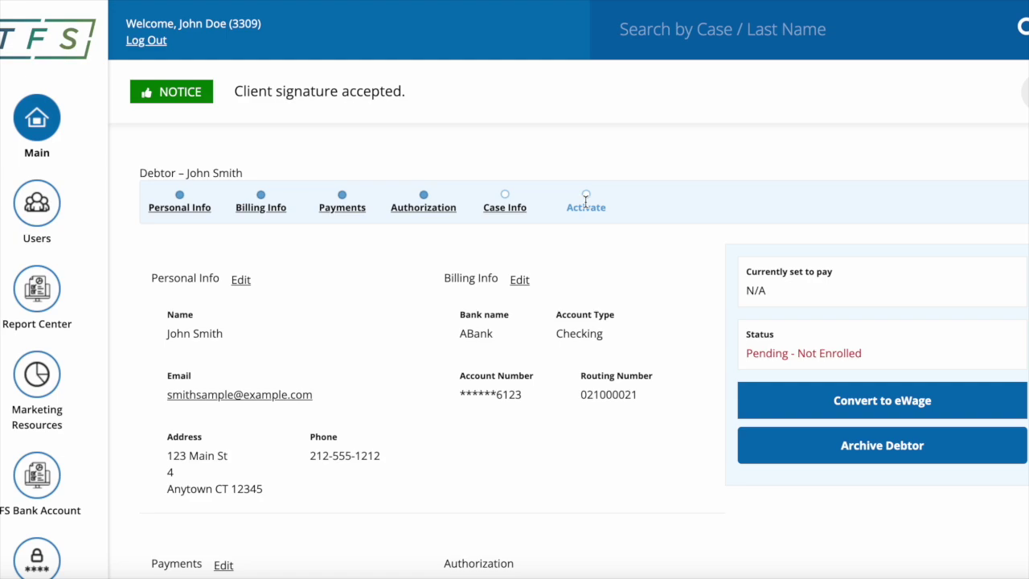
Open Case Info and select the testing-purposes trustee
scroll(586, 201, "down", 1)
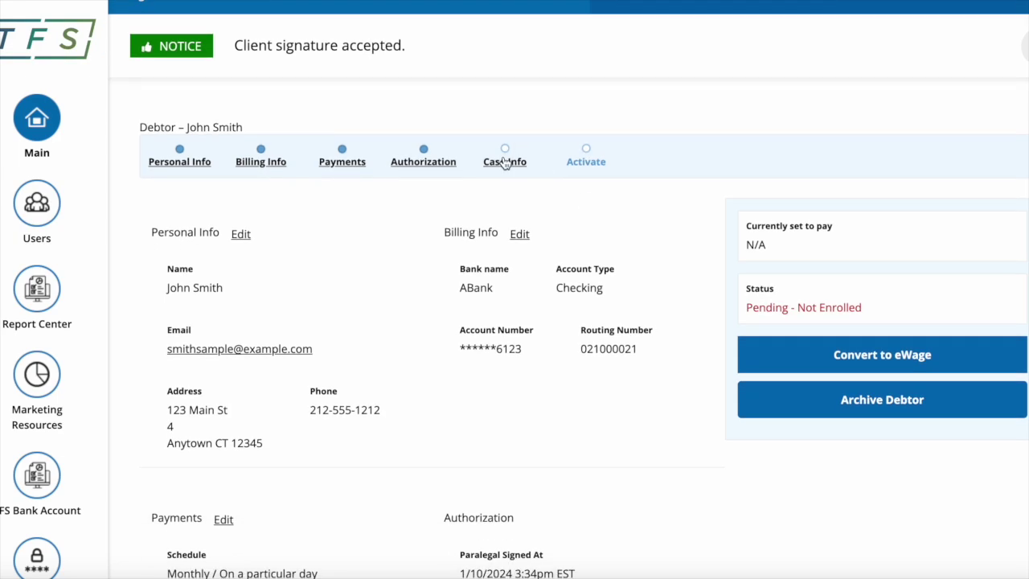
left_click(503, 163)
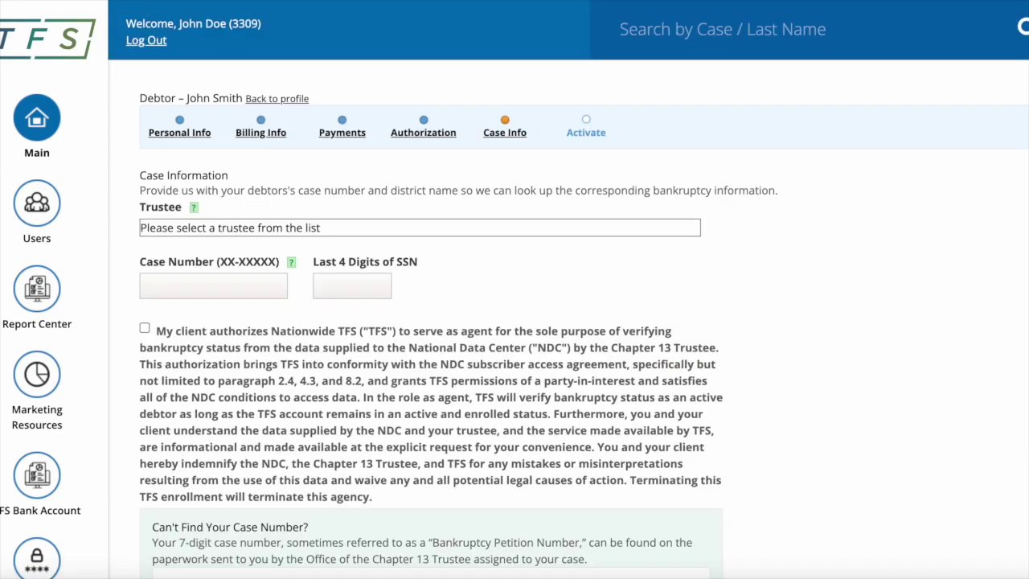
left_click(465, 233)
scroll(398, 415, "down", 20)
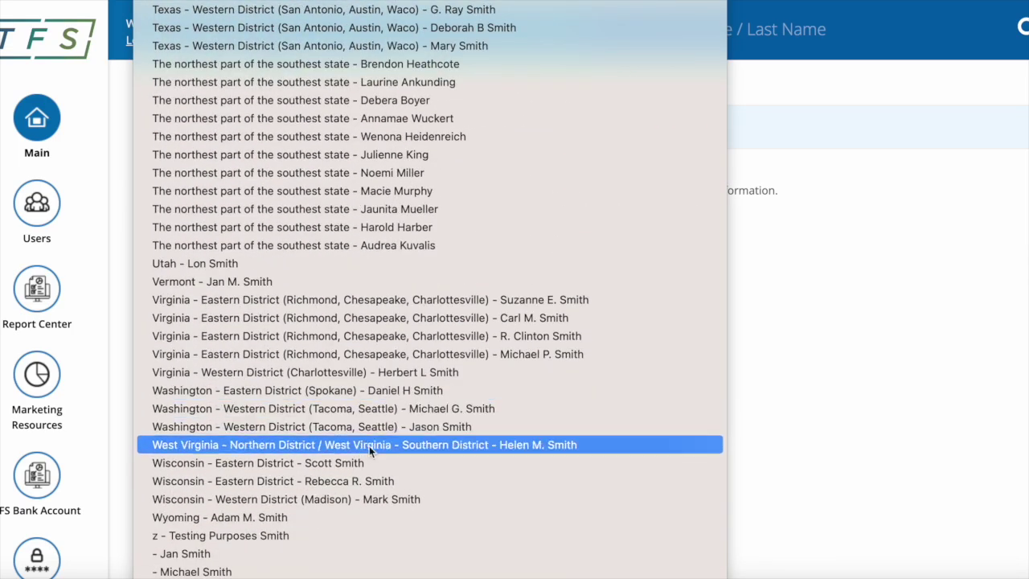
left_click(307, 533)
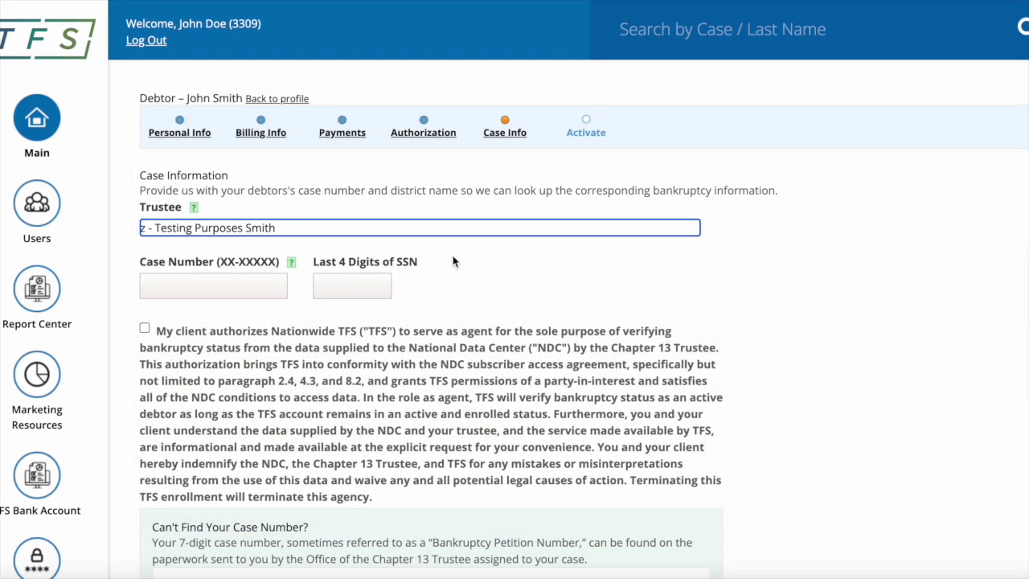
Enter the case number and SSN last four, and authorize NDC bankruptcy verification
left_click(201, 290)
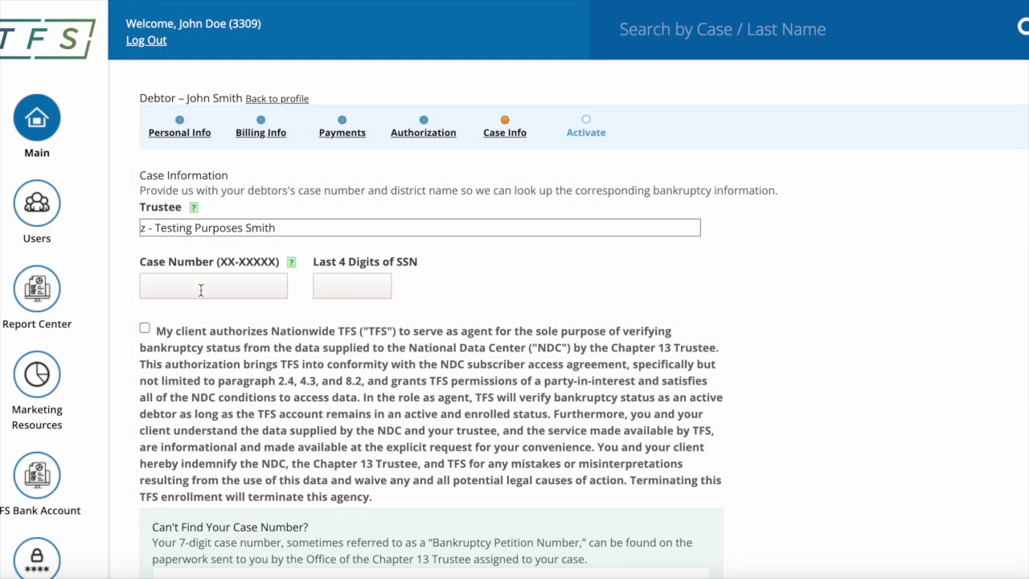
type("123")
key("BackSpace")
type("-12345")
left_click(352, 285)
type("9879")
left_click(145, 329)
scroll(264, 371, "down", 3)
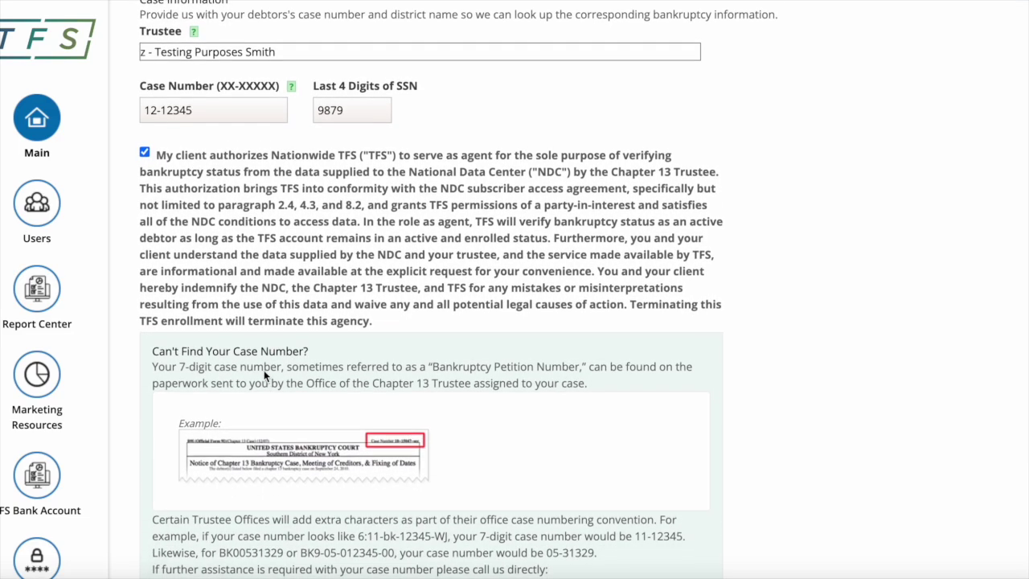
scroll(263, 374, "down", 3)
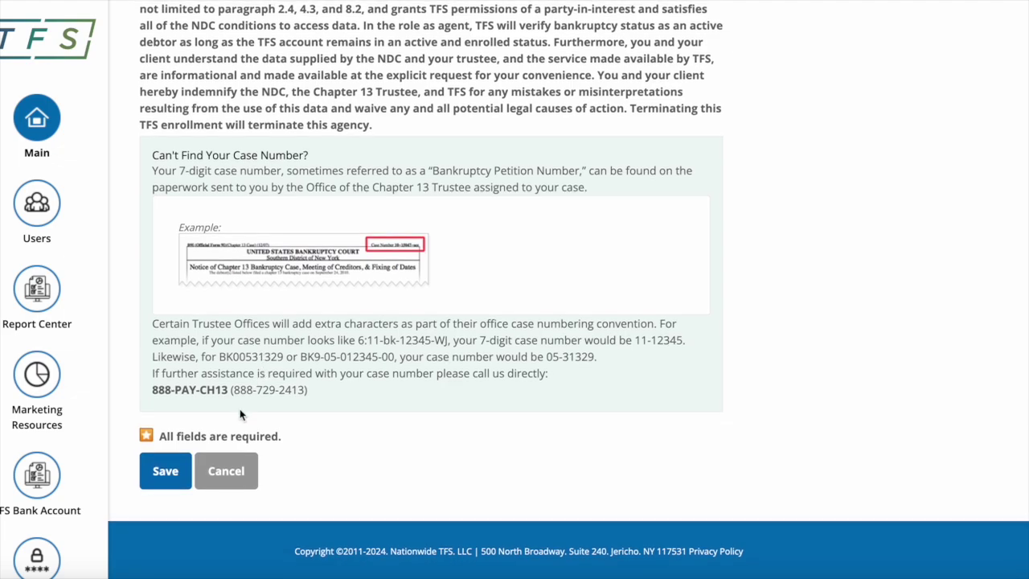
Save the case information and confirm authorization to update the case
left_click(167, 474)
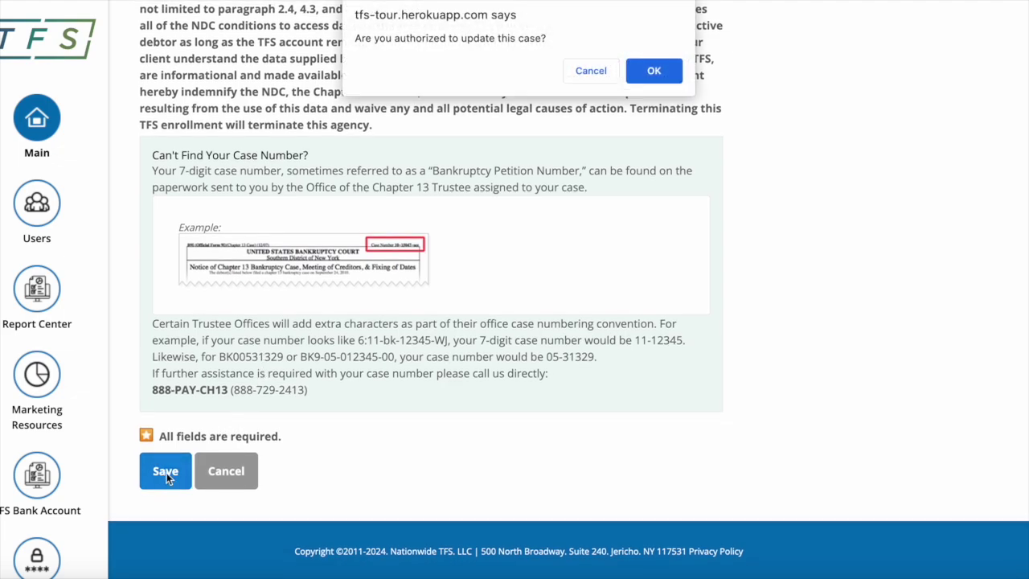
left_click(665, 74)
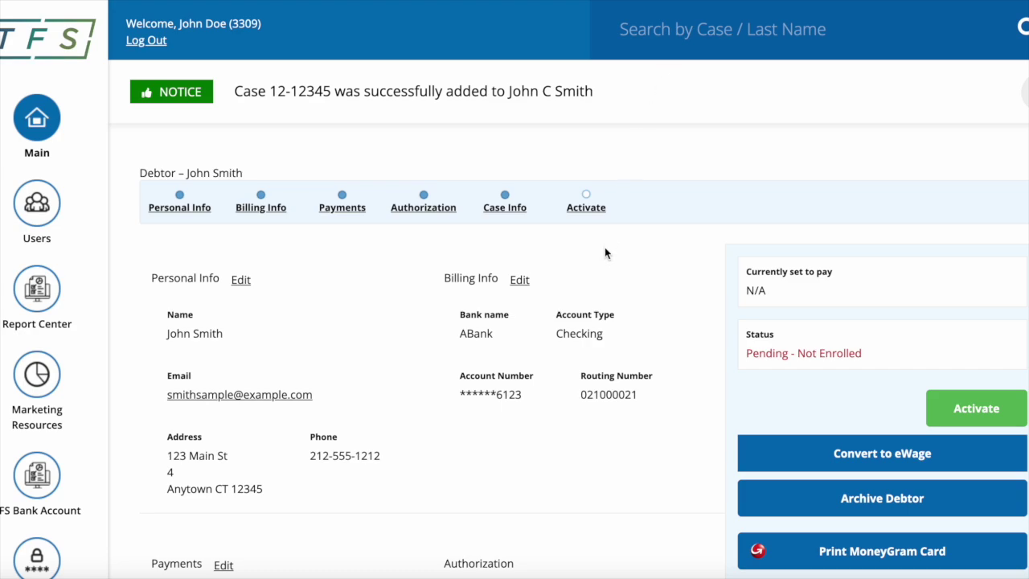
scroll(605, 253, "down", 3)
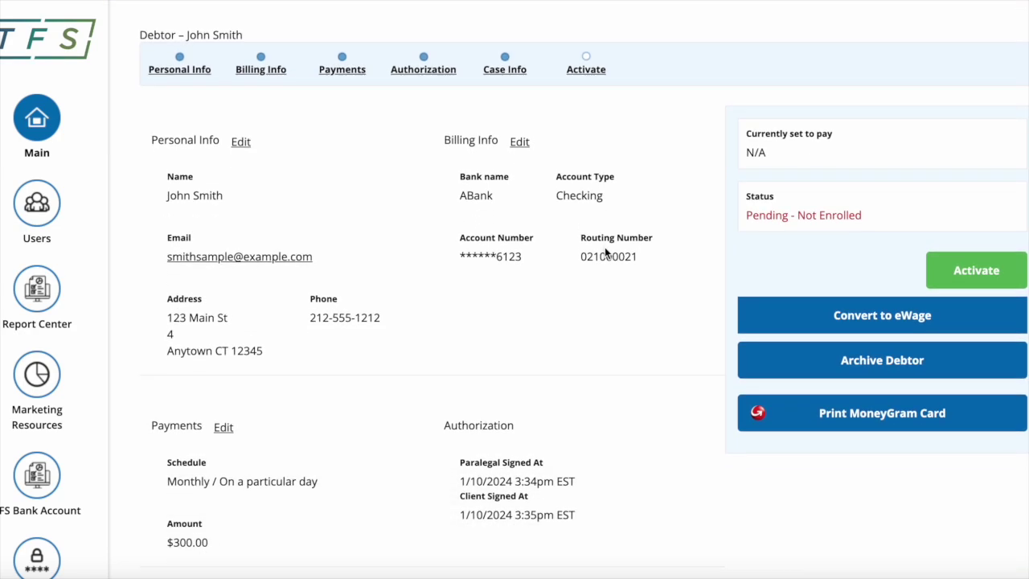
scroll(606, 253, "down", 1)
scroll(605, 252, "up", 4)
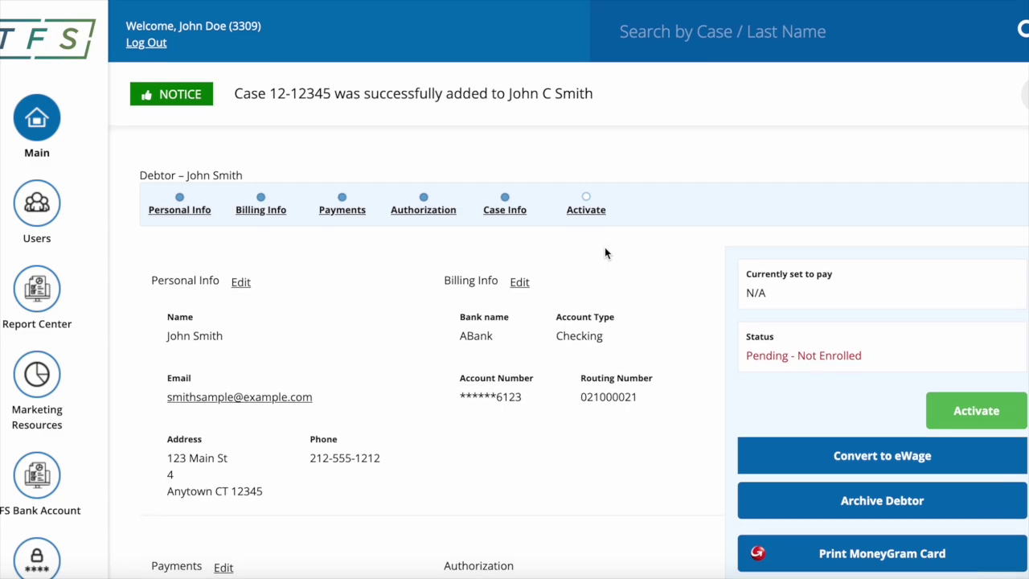